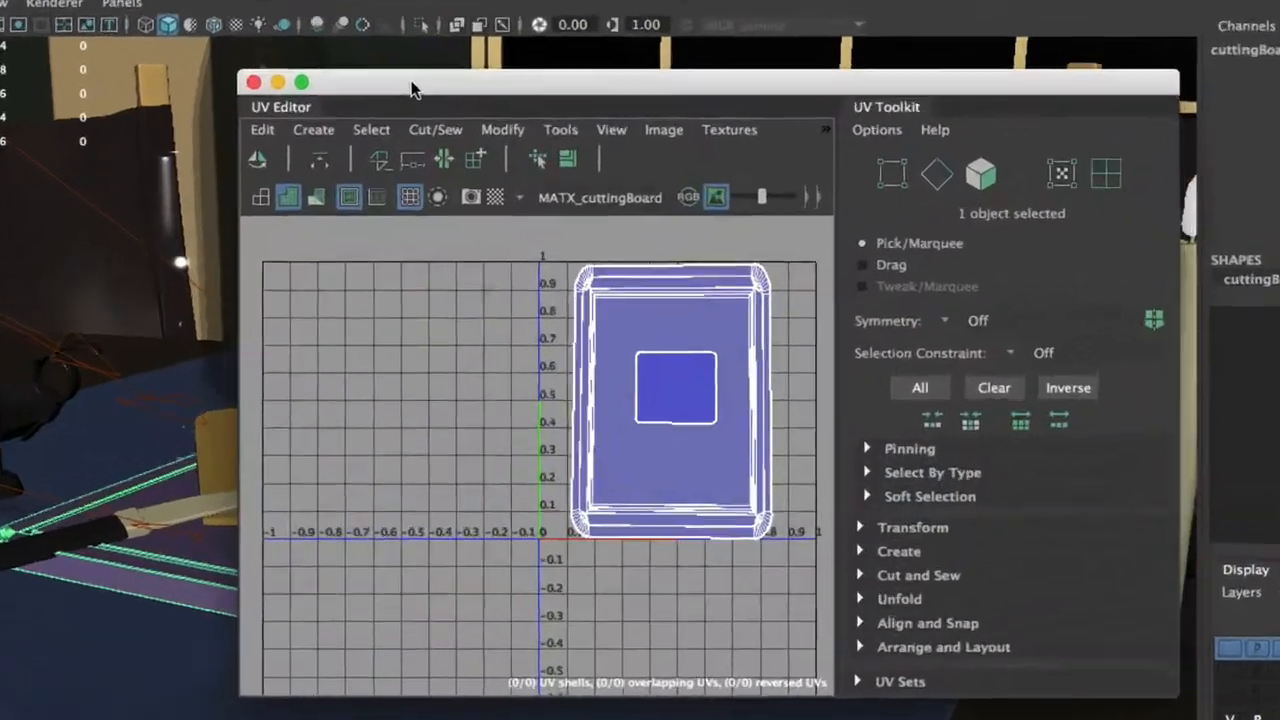
Examine how the cutting board's small UV shell sits over the large one, with the UV Editor placed beside the model.
{"action": "left_click_drag", "start_coordinate": [513, 177], "coordinate": [475, 171]}
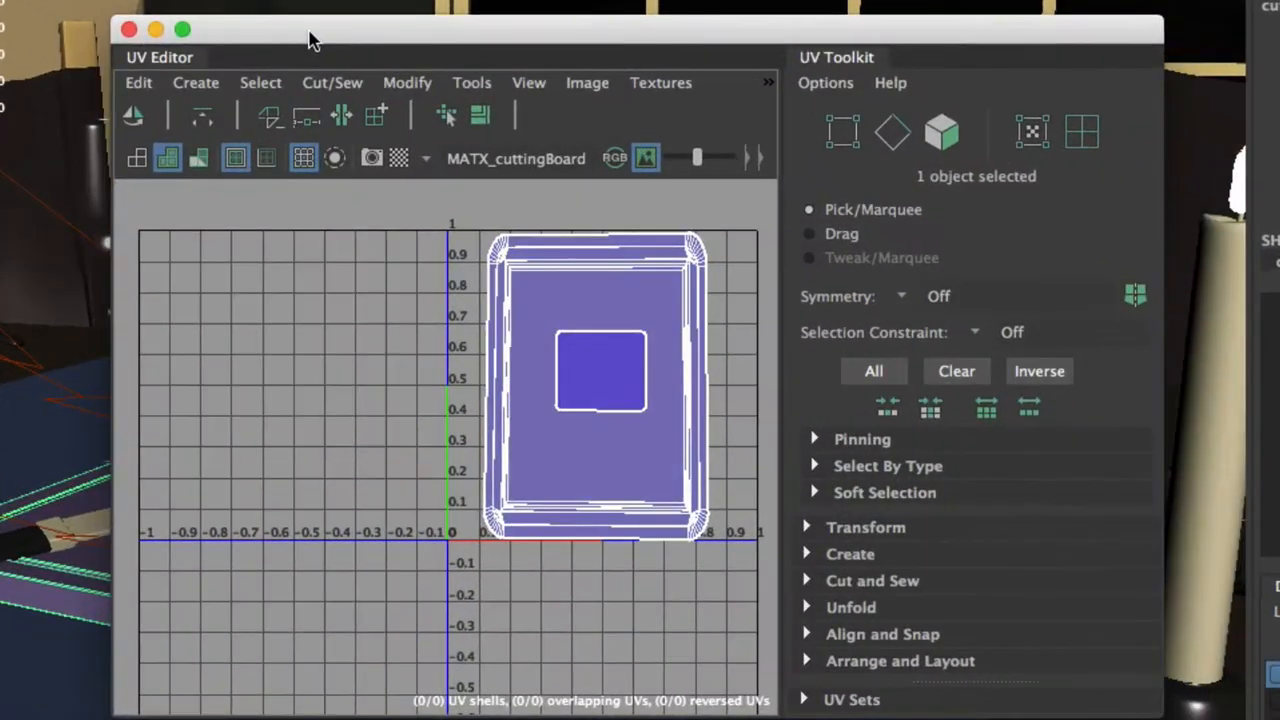
{"action": "scroll", "coordinate": [597, 388], "scroll_direction": "up", "scroll_amount": 3}
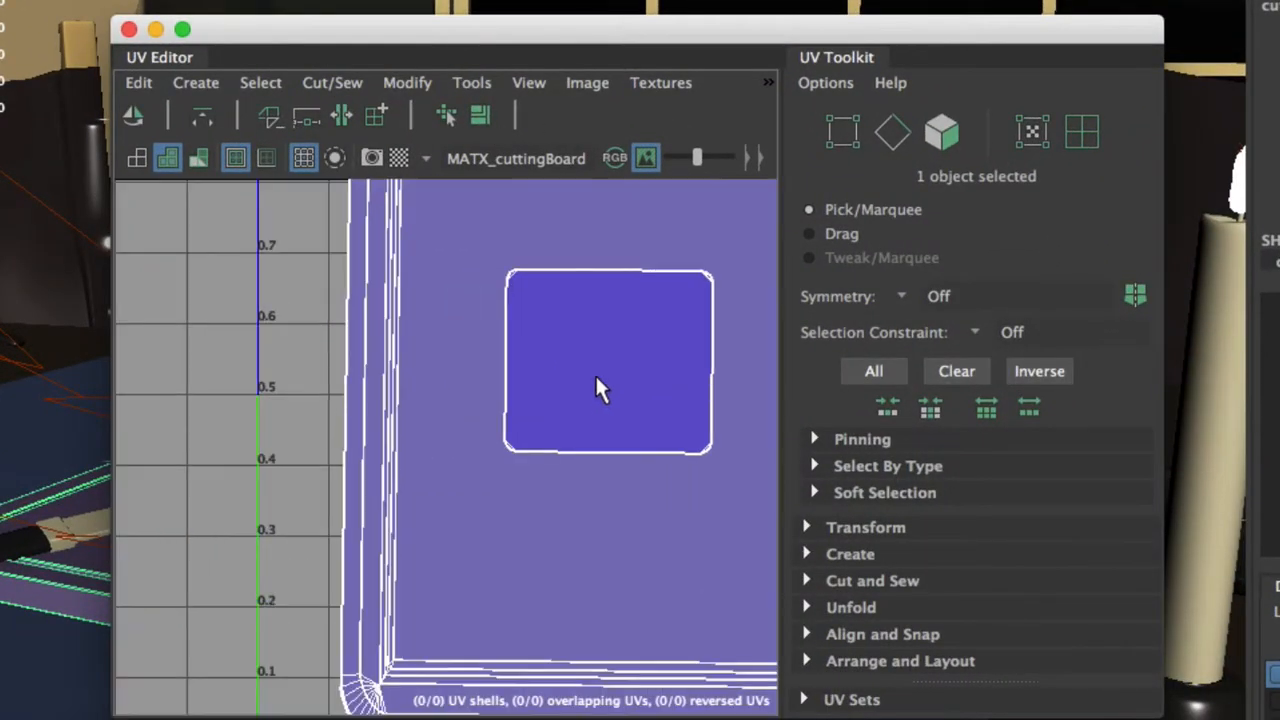
{"action": "scroll", "coordinate": [565, 326], "scroll_direction": "down", "scroll_amount": 2}
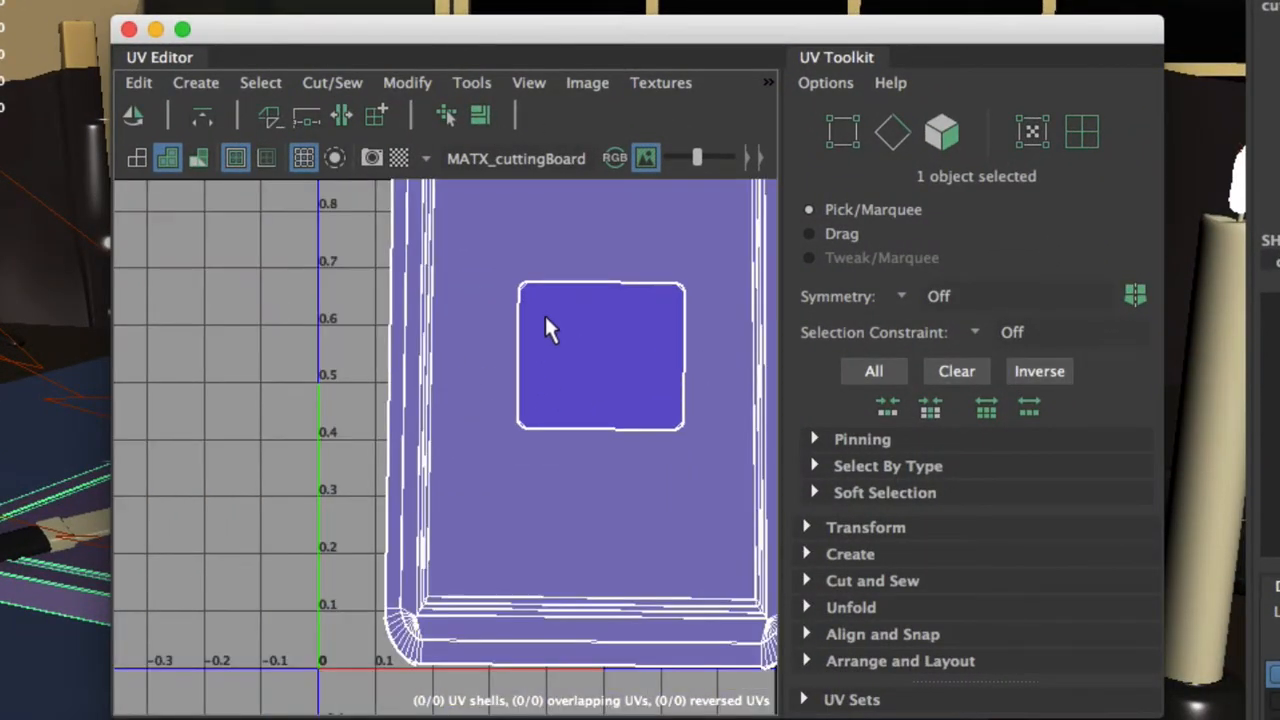
{"action": "scroll", "coordinate": [556, 336], "scroll_direction": "down", "scroll_amount": 1}
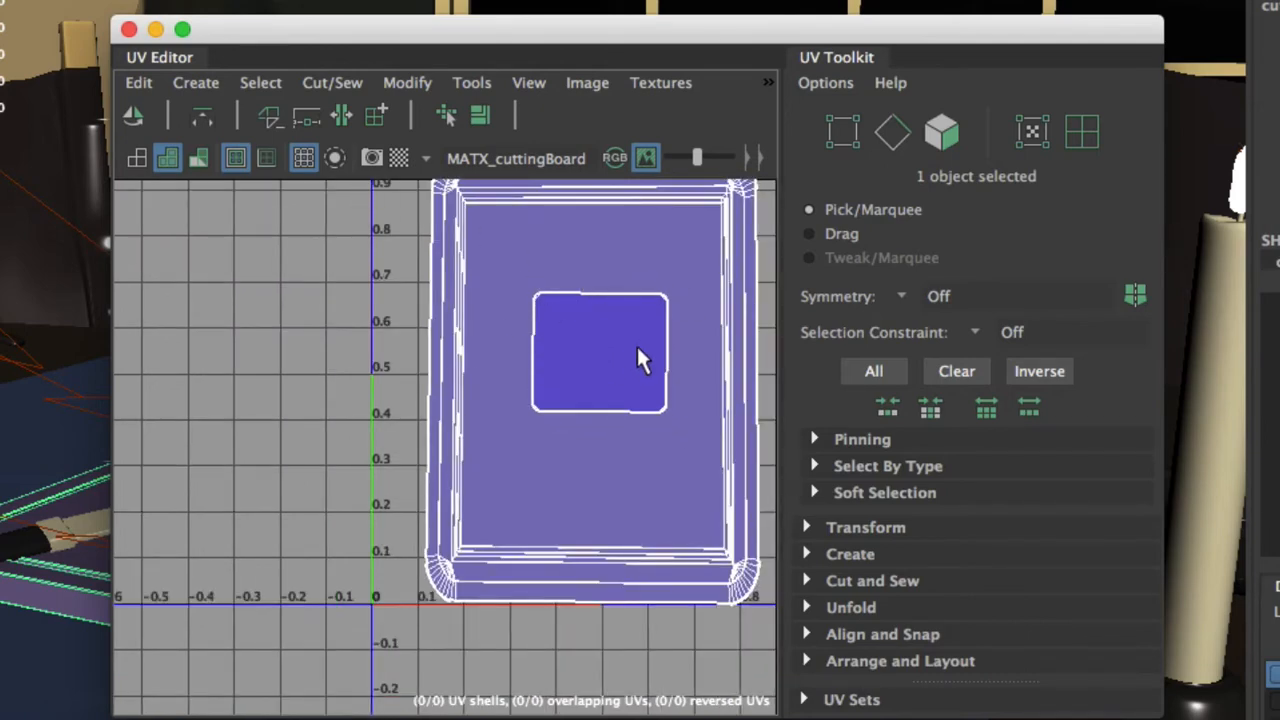
{"action": "middle_click_drag", "start_coordinate": [640, 360], "coordinate": [540, 415], "text": "alt"}
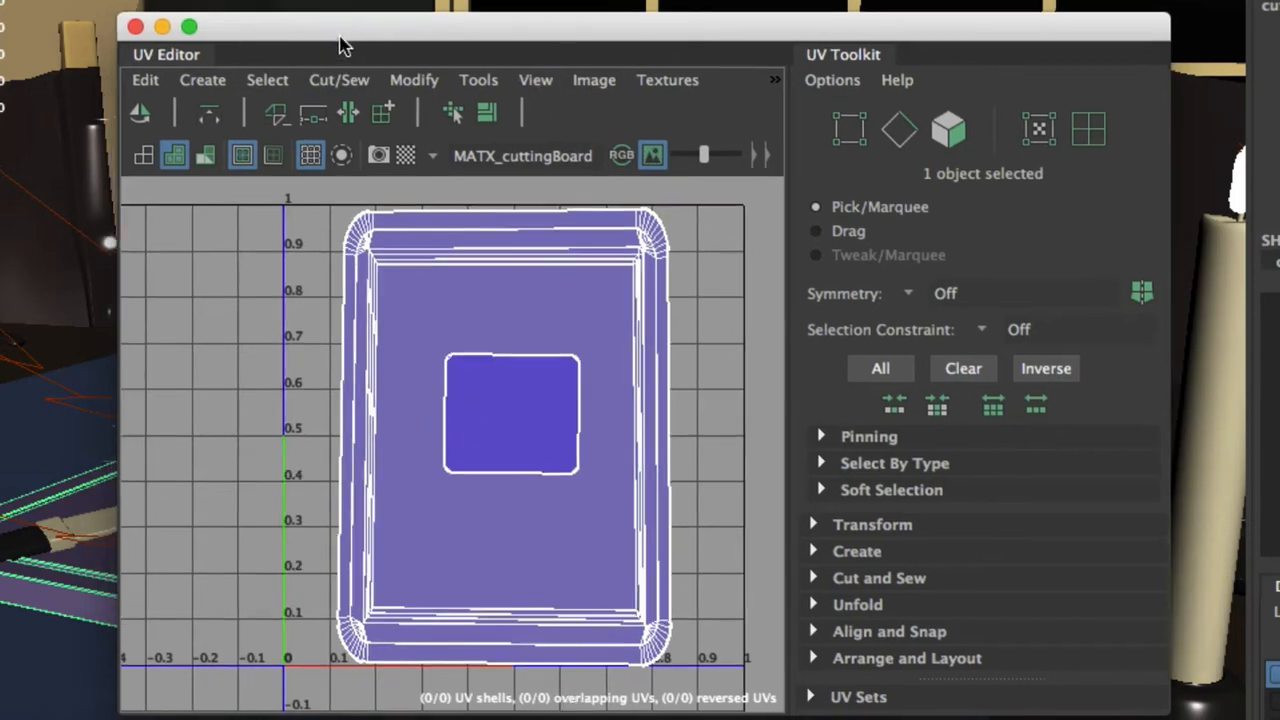
{"action": "left_click_drag", "start_coordinate": [335, 50], "coordinate": [675, 50]}
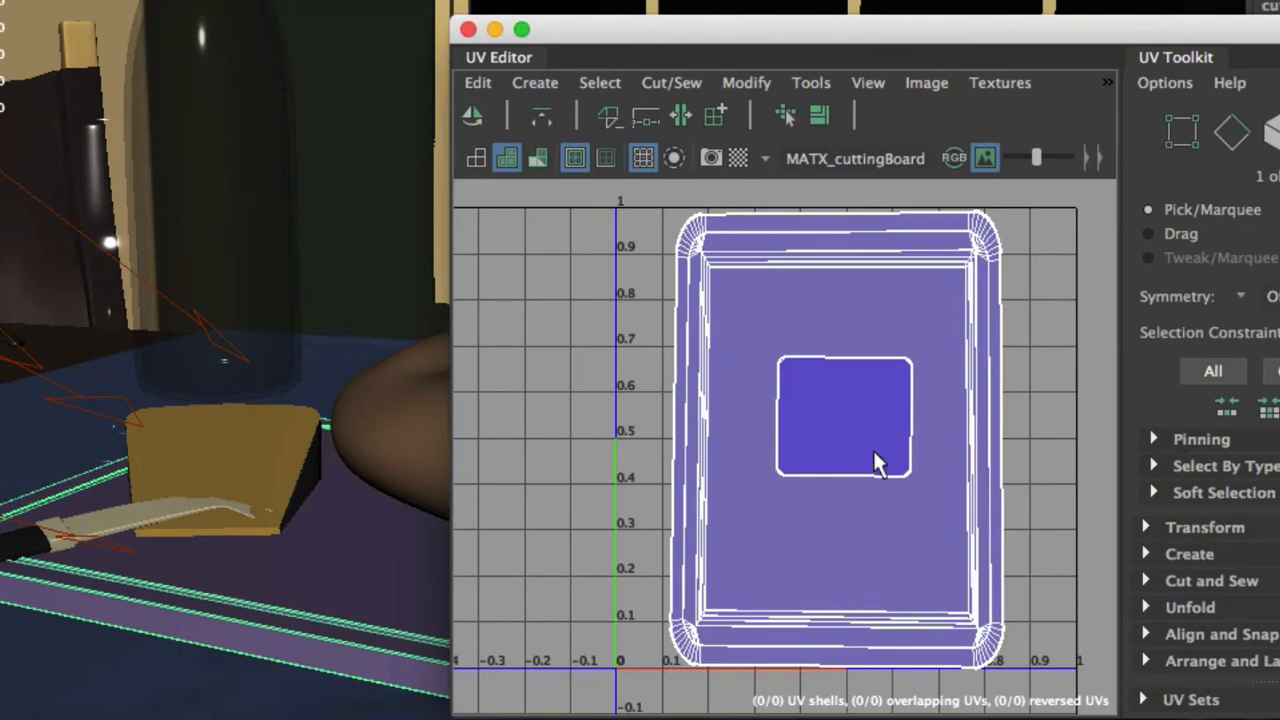
{"action": "middle_click_drag", "start_coordinate": [712, 424], "coordinate": [614, 423], "text": "alt"}
{"action": "scroll", "coordinate": [750, 444], "scroll_direction": "up", "scroll_amount": 1}
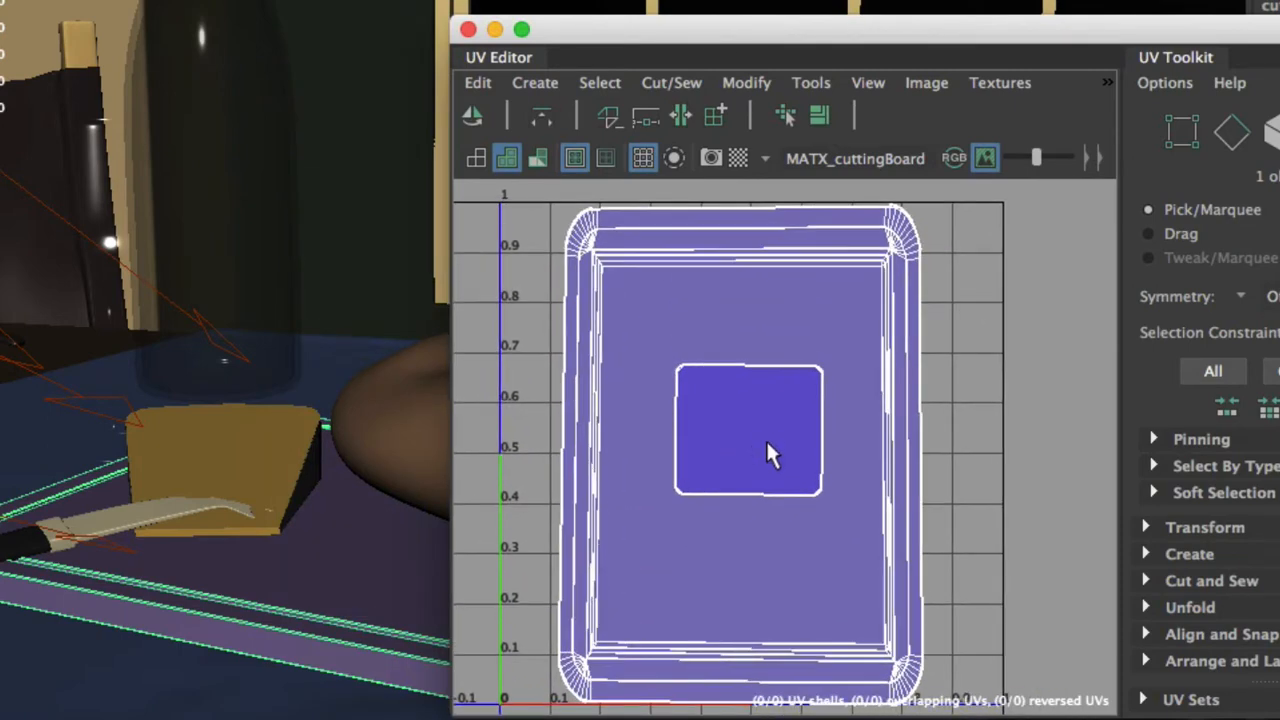
Select the small overlapping UV shell of the cutting board and rotate it a quarter turn.
{"action": "right_click", "coordinate": [765, 440]}
{"action": "left_click", "coordinate": [695, 405]}
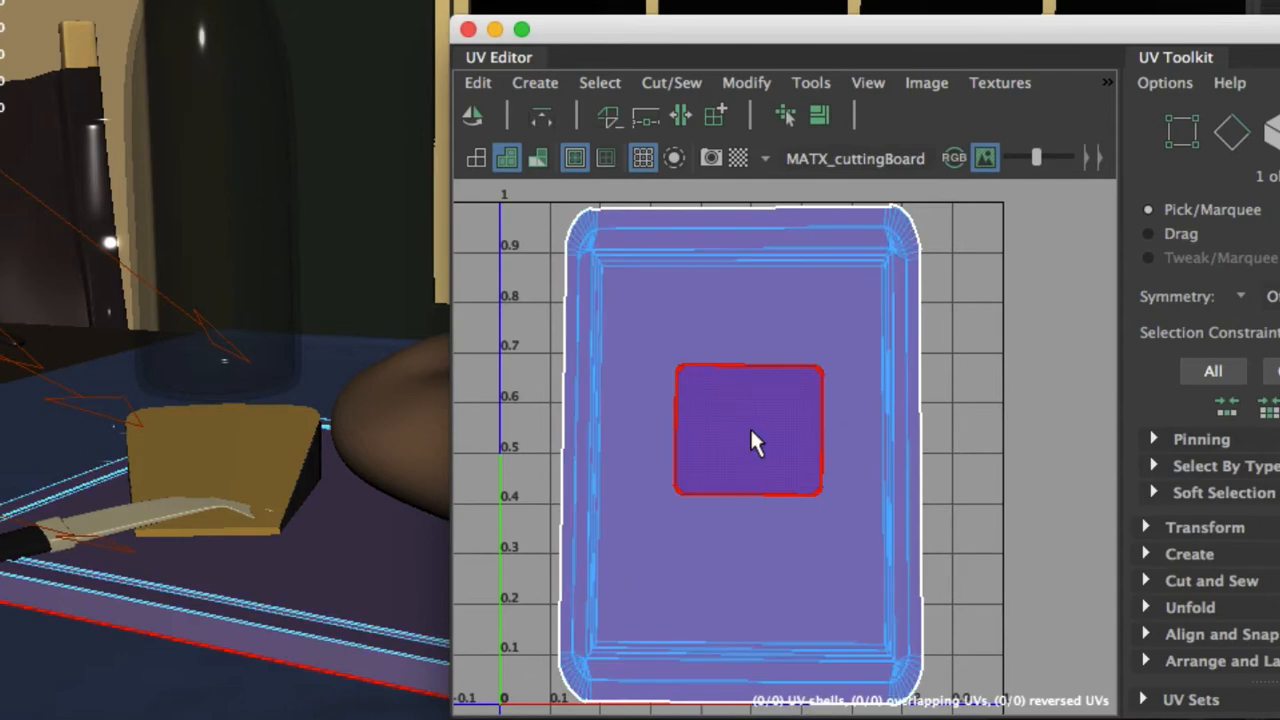
{"action": "left_click", "coordinate": [751, 430]}
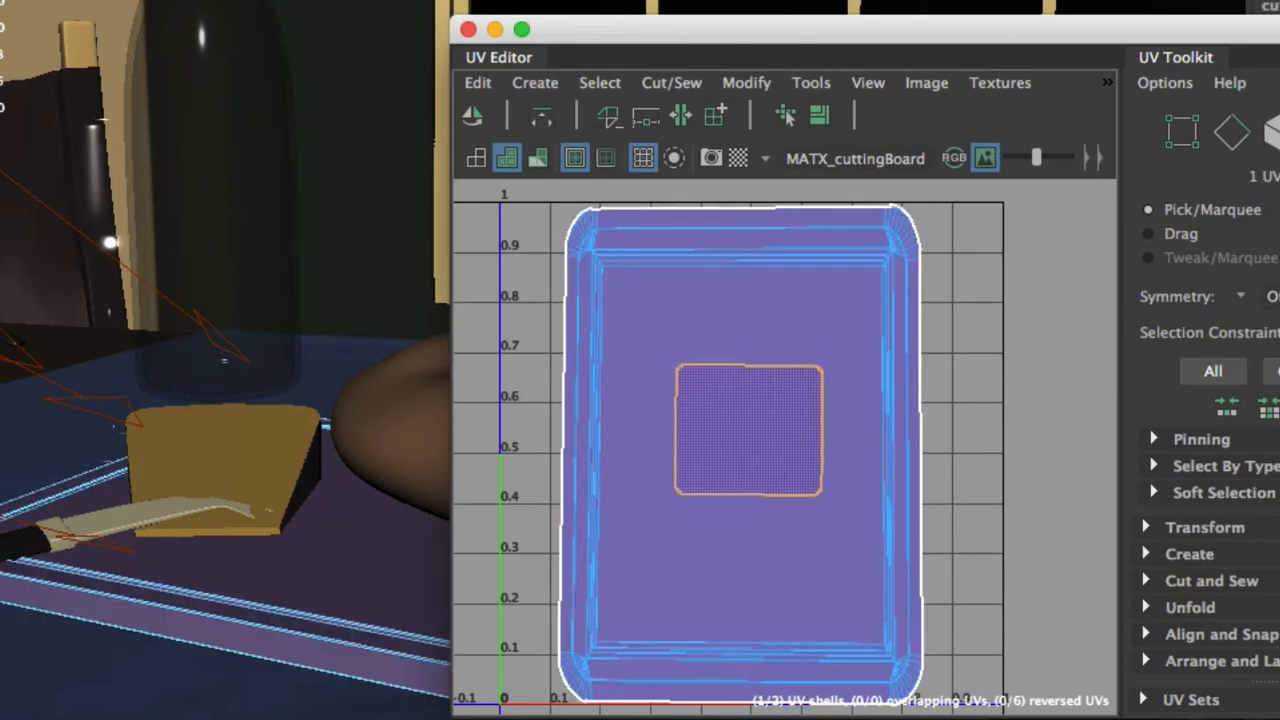
{"action": "key", "text": "e"}
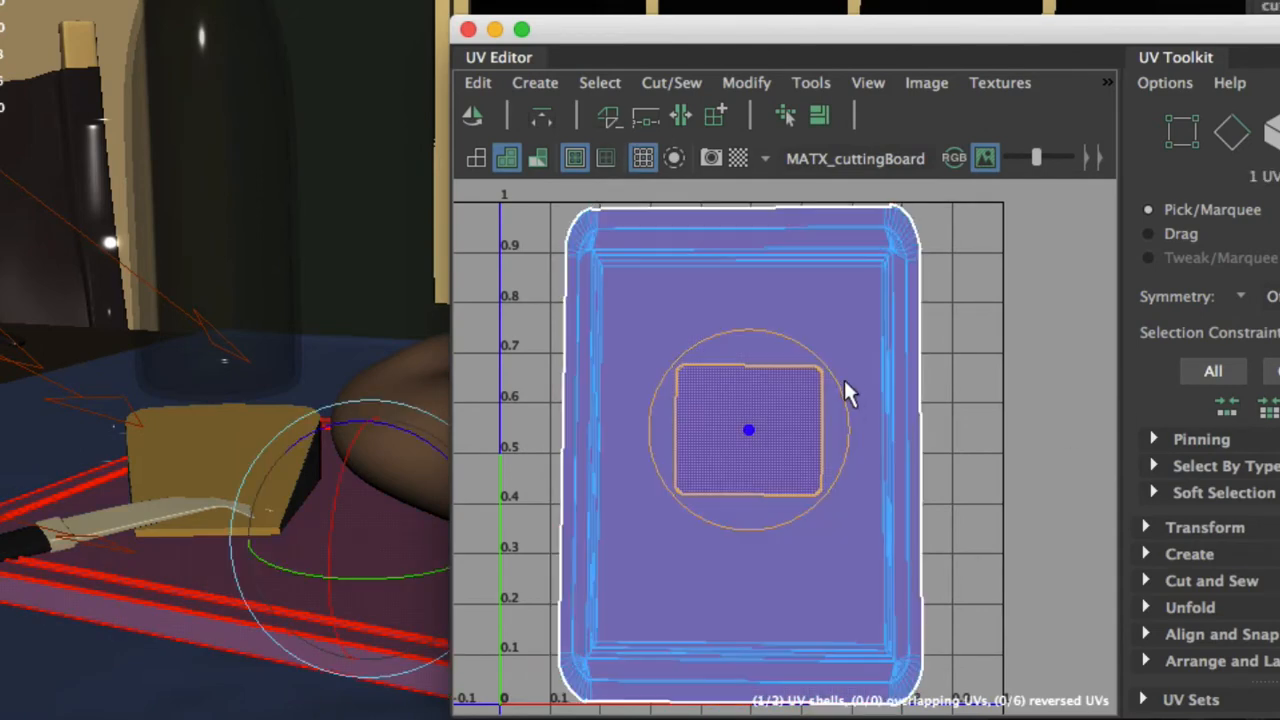
{"action": "left_click_drag", "start_coordinate": [834, 382], "coordinate": [800, 508]}
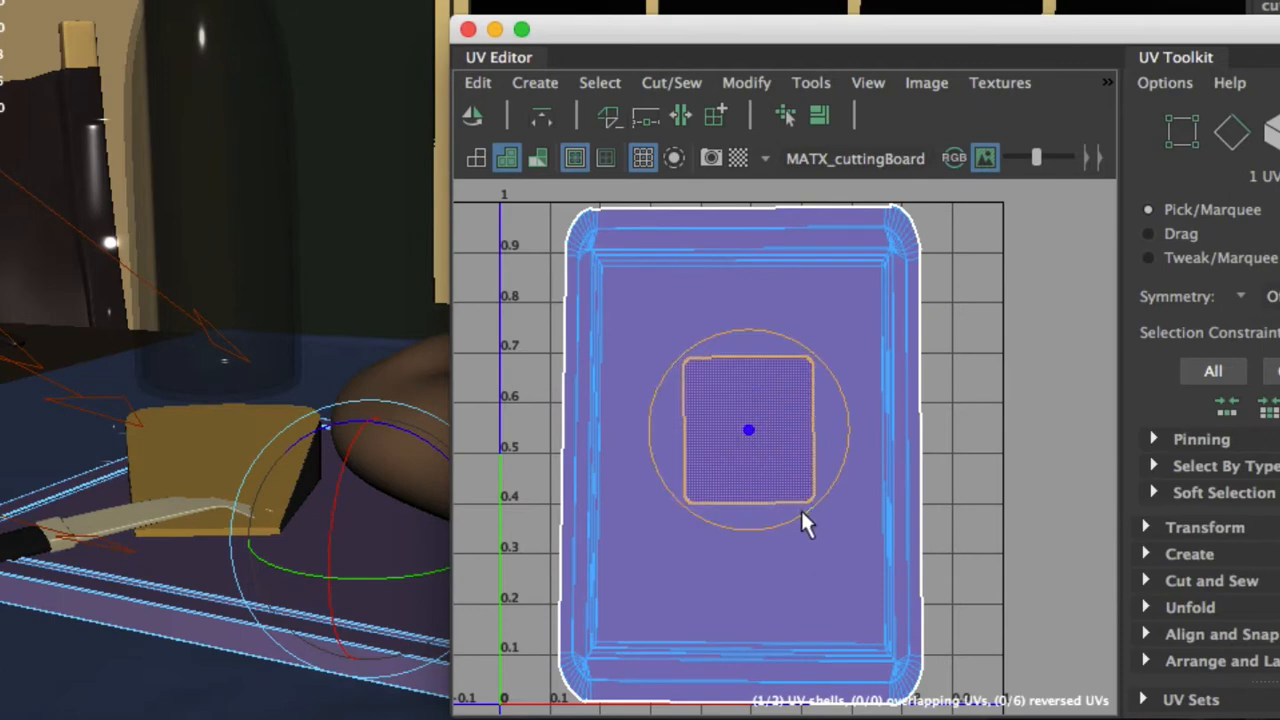
Scale down the small UV shell and move it to the empty lower-right area of the 0–1 UV space, beside the large shell.
{"action": "key", "text": "w"}
{"action": "left_click_drag", "start_coordinate": [752, 428], "coordinate": [961, 597]}
{"action": "key", "text": "w"}
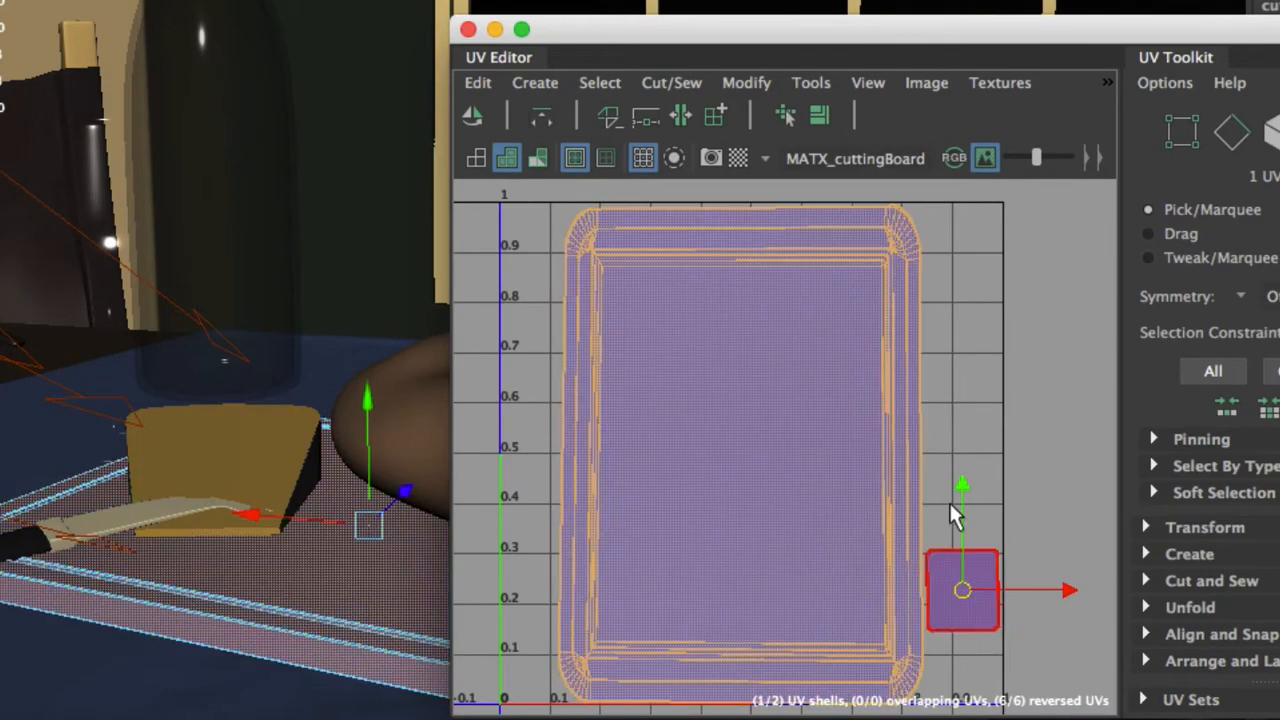
{"action": "left_click", "coordinate": [1009, 494]}
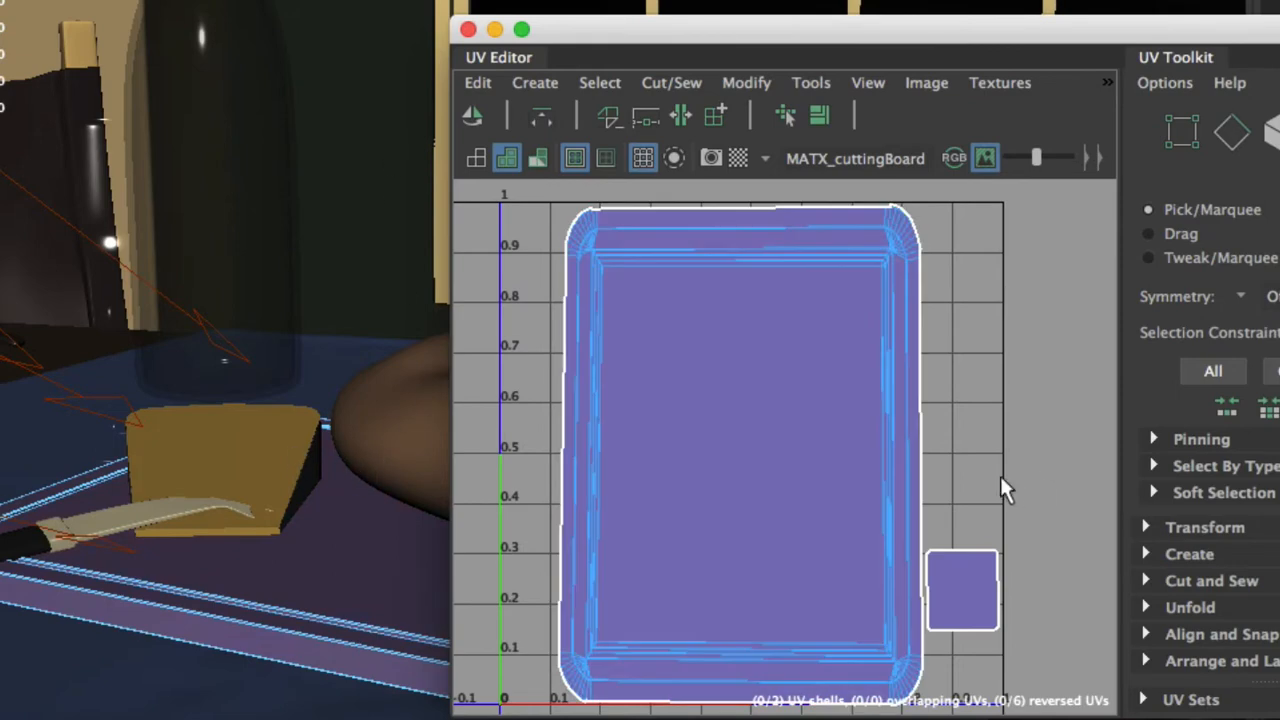
Leave UV shell selection and return to object mode in the viewport.
{"action": "left_click", "coordinate": [246, 455]}
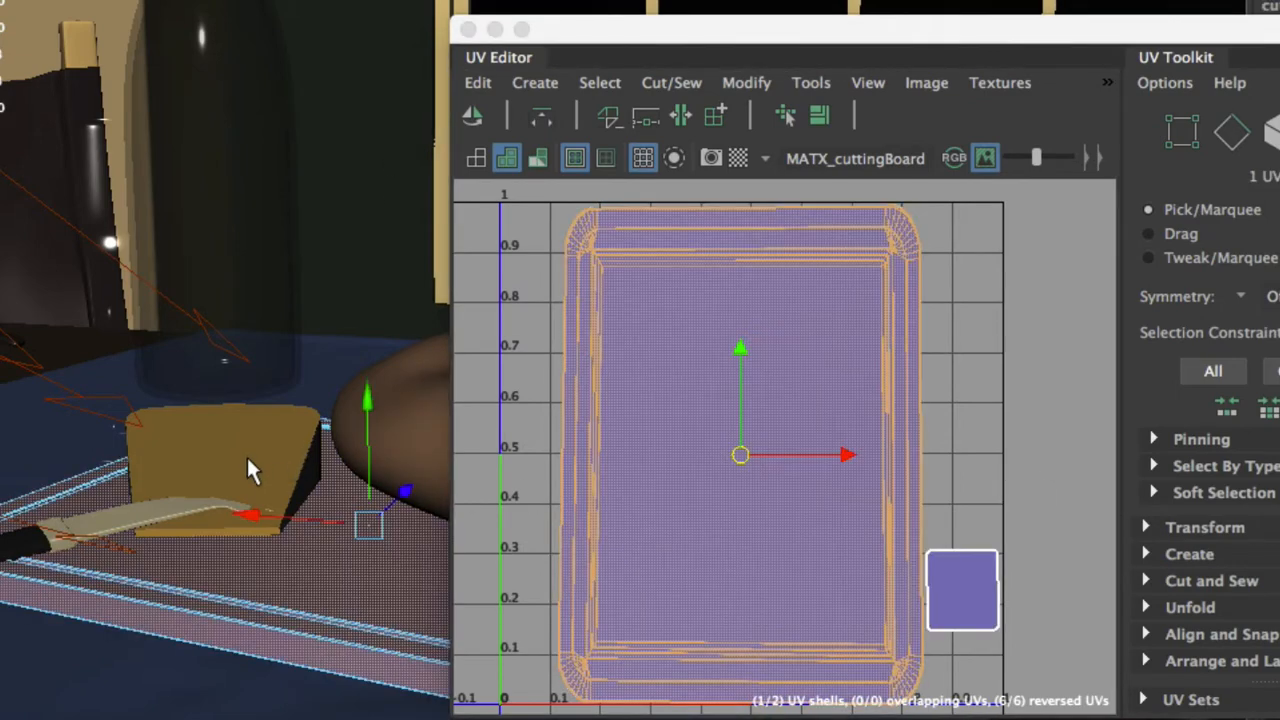
{"action": "right_click_drag", "start_coordinate": [275, 431], "coordinate": [415, 322]}
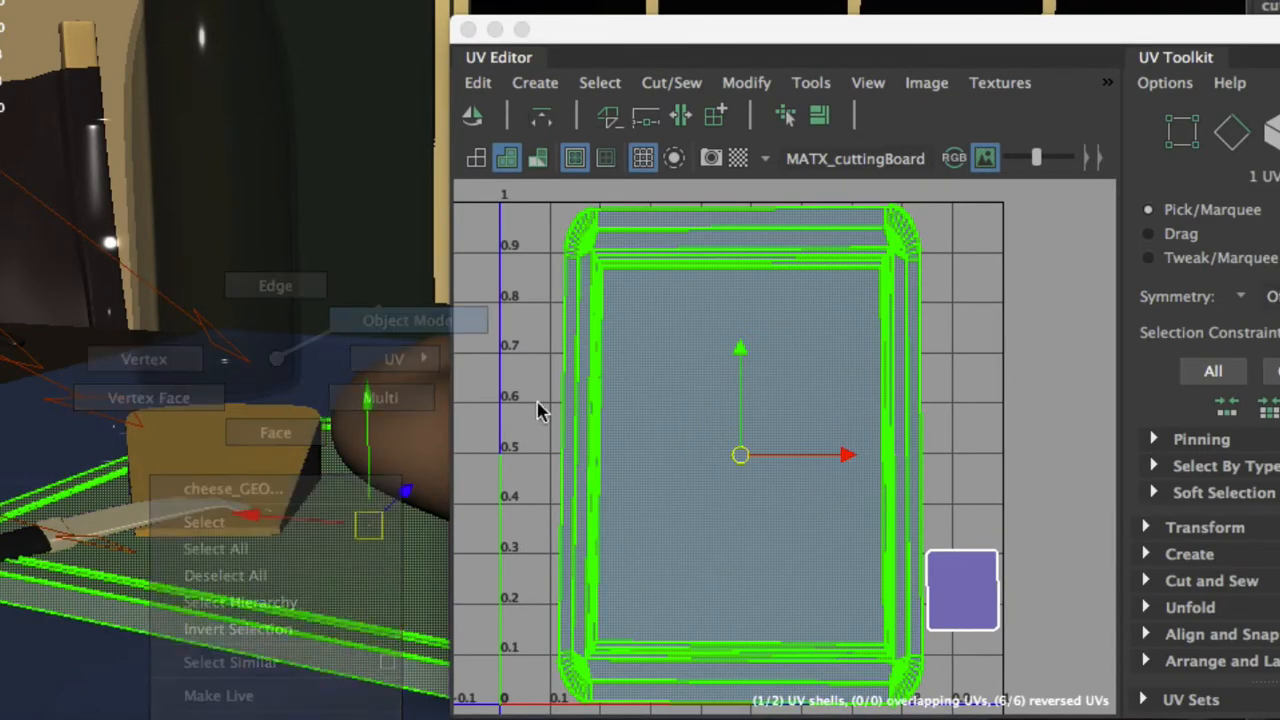
{"action": "left_click", "coordinate": [411, 421]}
{"action": "left_click", "coordinate": [341, 660]}
{"action": "right_click_drag", "start_coordinate": [341, 660], "coordinate": [474, 316]}
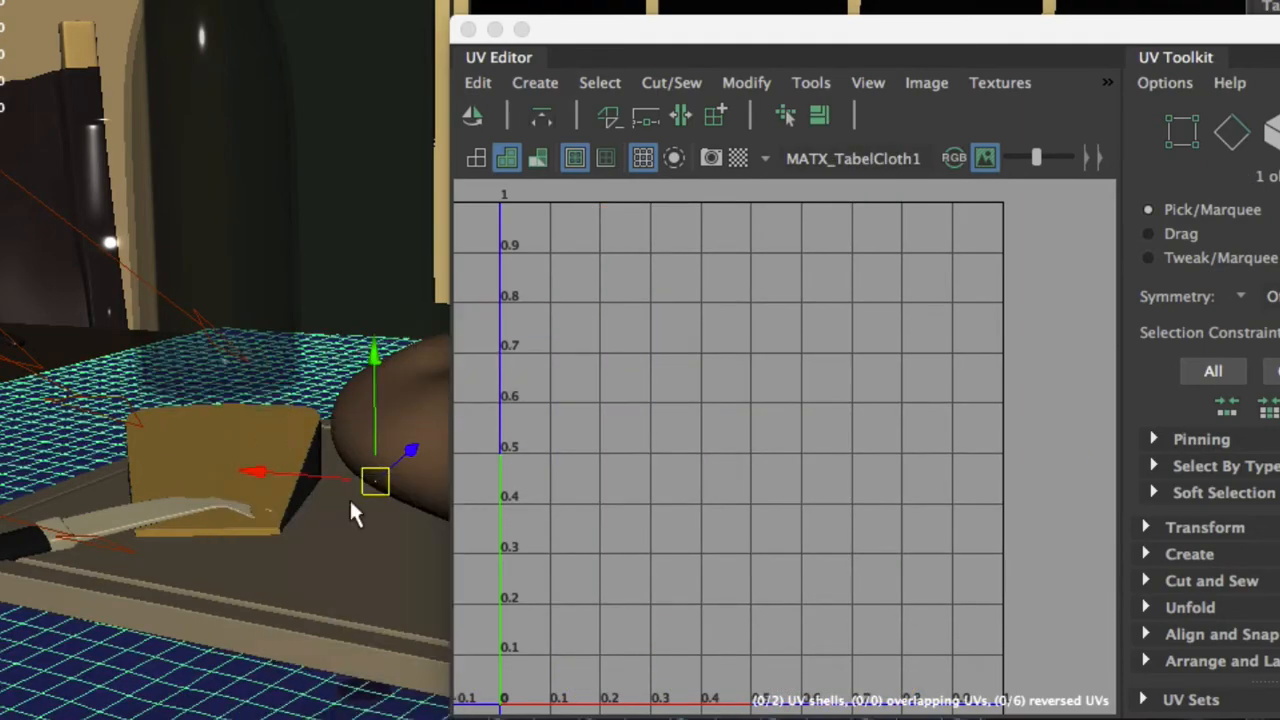
Select the cheese block and show its complete UV layout, including the shells outside the 0–1 space.
{"action": "left_click", "coordinate": [128, 524]}
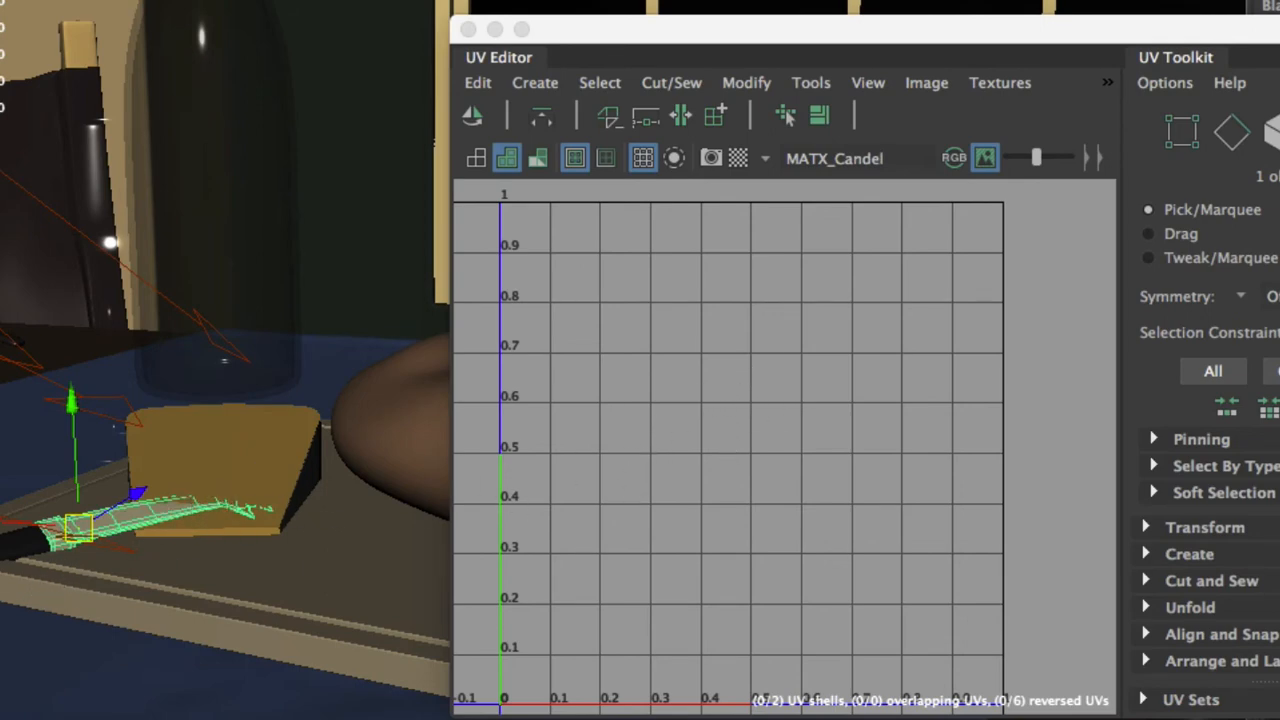
{"action": "left_click", "coordinate": [22, 540]}
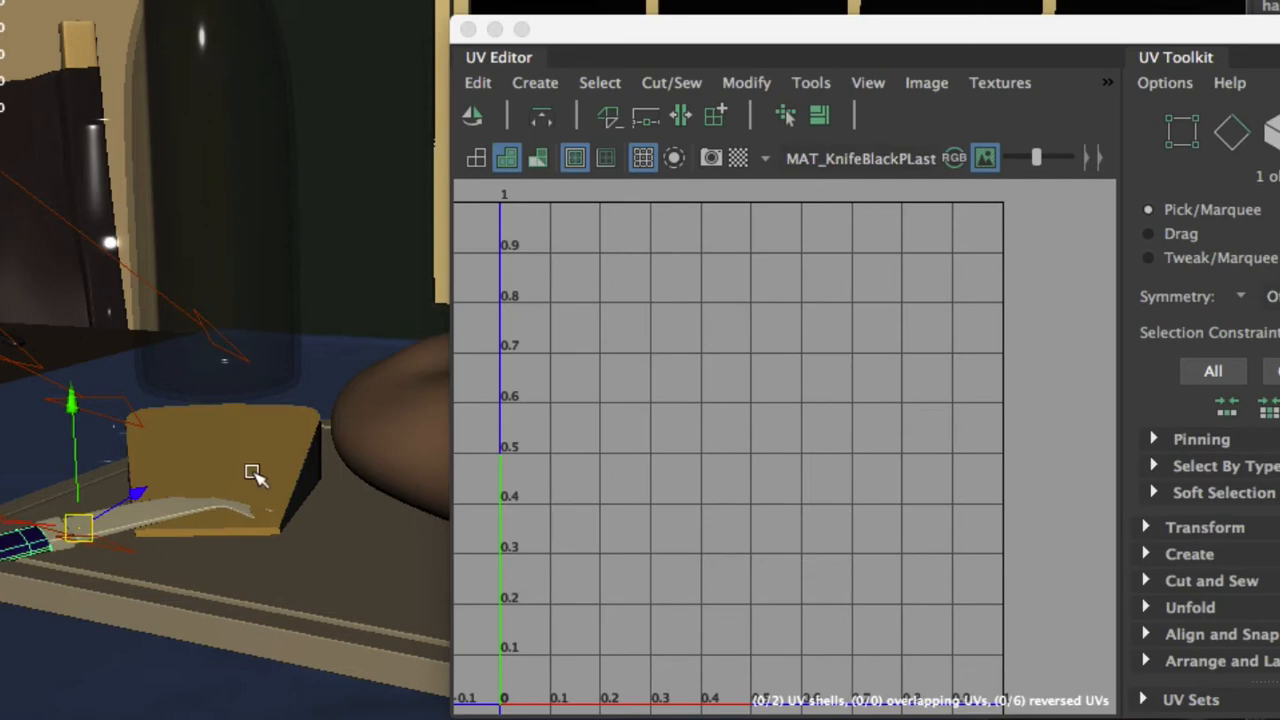
{"action": "left_click", "coordinate": [268, 452]}
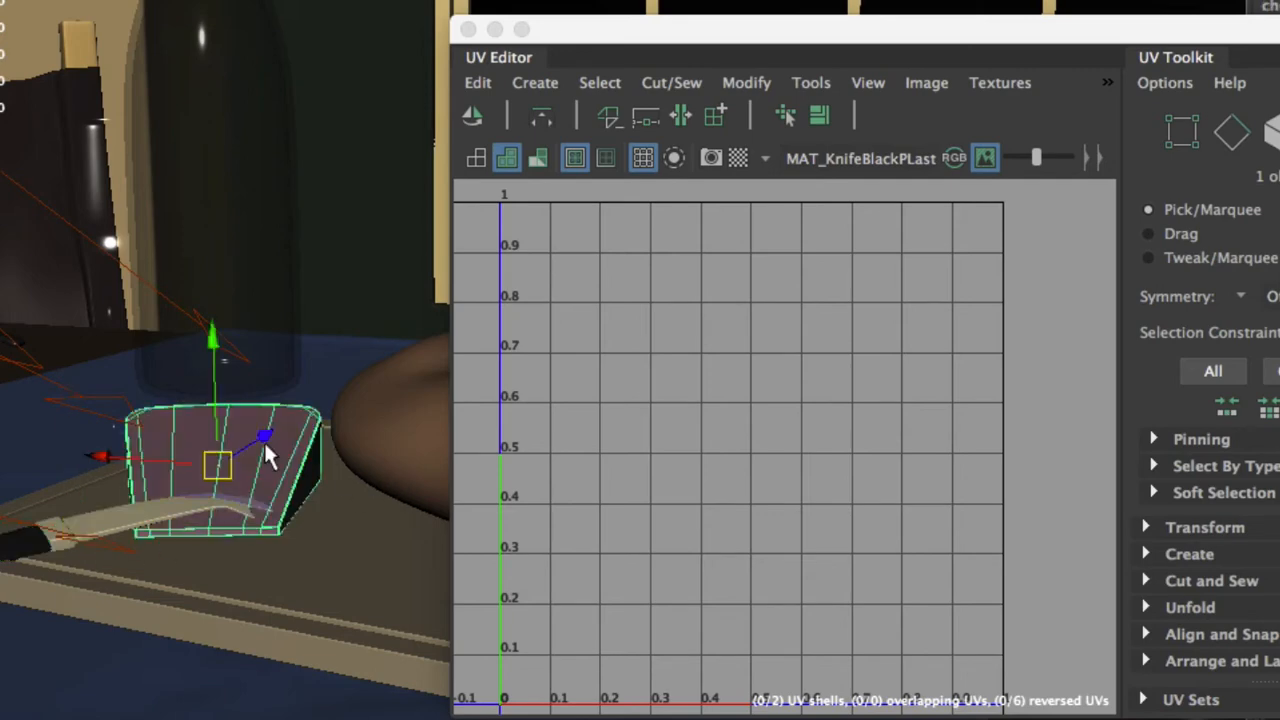
{"action": "left_click", "coordinate": [763, 516]}
{"action": "scroll", "coordinate": [763, 516], "scroll_direction": "down", "scroll_amount": 4}
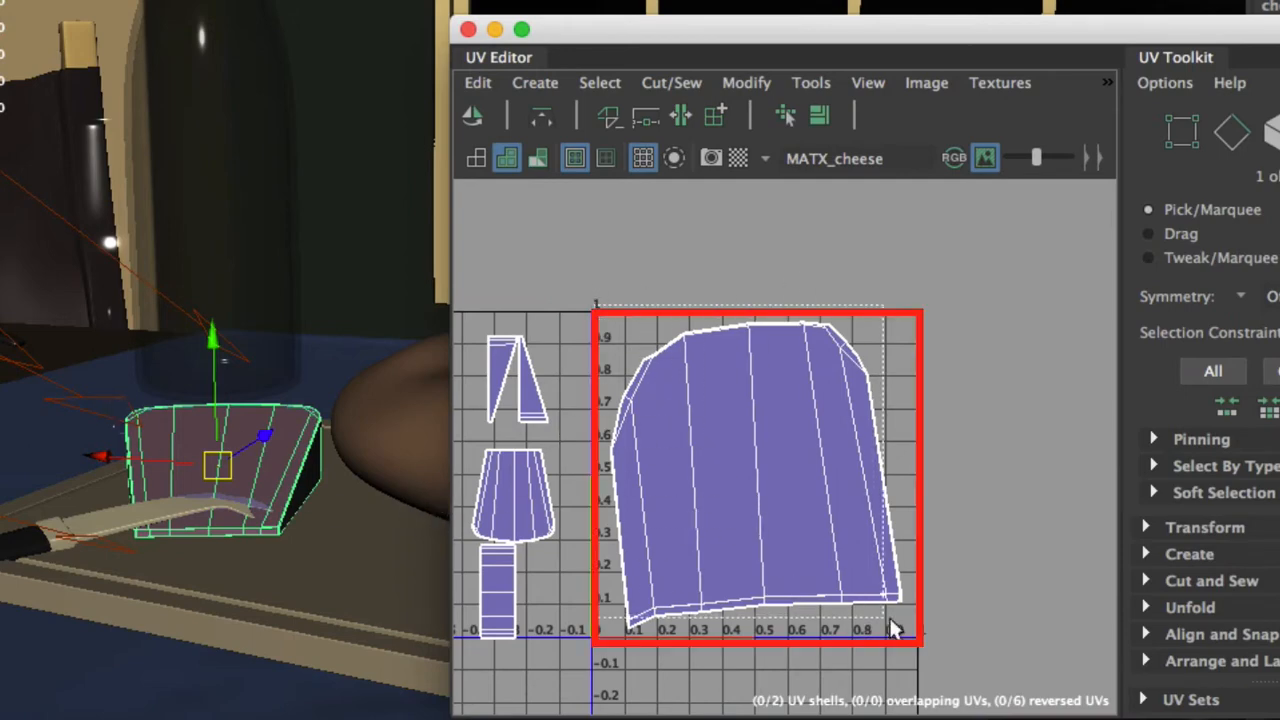
Examine the cheese, cutting board and tablecloth geometry in the viewport from several angles.
{"action": "left_click_drag", "start_coordinate": [400, 474], "coordinate": [371, 557], "text": "alt"}
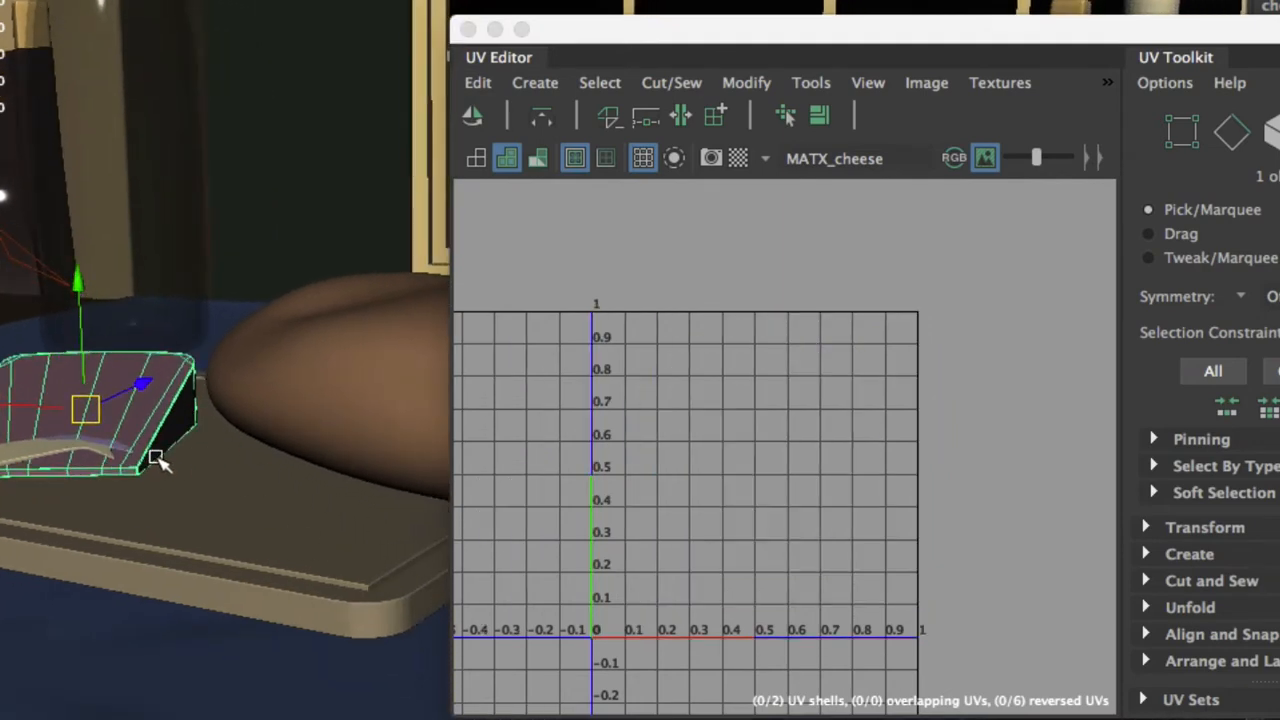
{"action": "left_click_drag", "start_coordinate": [157, 457], "coordinate": [158, 482], "text": "alt"}
{"action": "middle_click_drag", "start_coordinate": [157, 482], "coordinate": [156, 479], "text": "alt"}
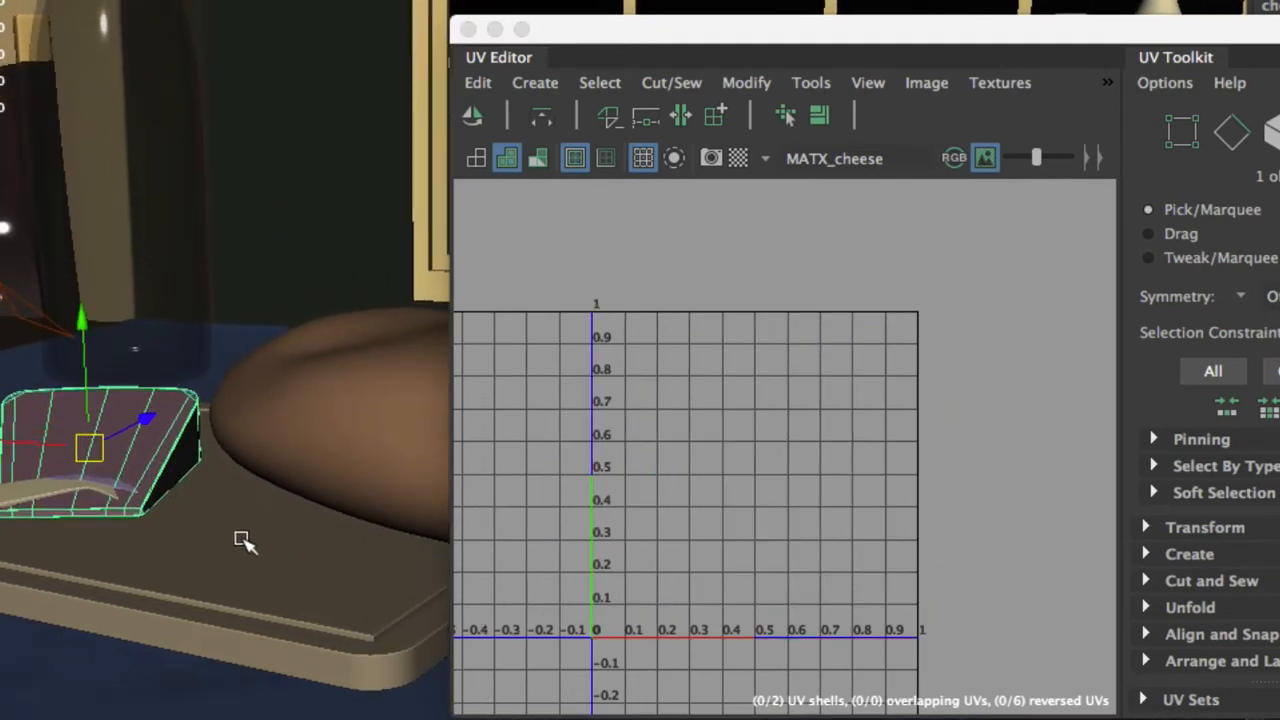
{"action": "left_click_drag", "start_coordinate": [227, 523], "coordinate": [206, 520], "text": "alt"}
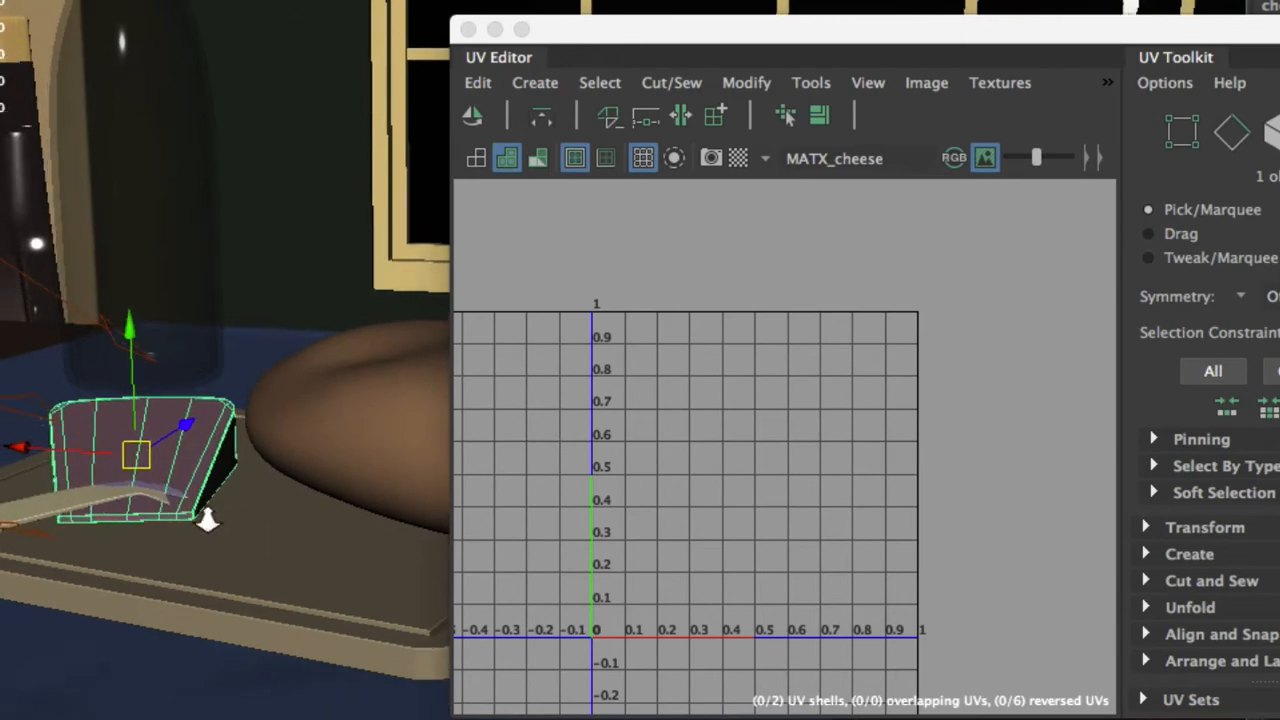
{"action": "left_click", "coordinate": [146, 696]}
{"action": "middle_click_drag", "start_coordinate": [261, 648], "coordinate": [273, 515], "text": "alt"}
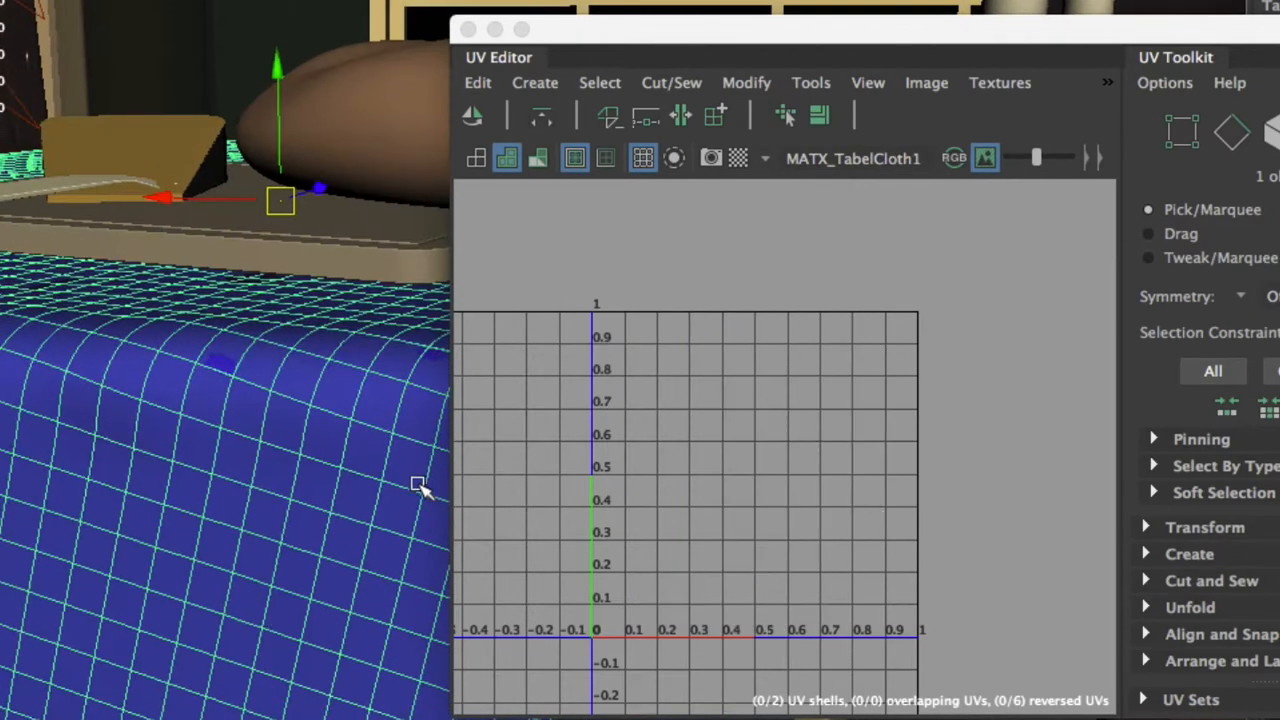
{"action": "mouse_move", "coordinate": [337, 463]}
{"action": "left_mouse_down", "text": "alt"}
{"action": "mouse_move", "coordinate": [323, 471]}
{"action": "mouse_move", "coordinate": [354, 466]}
{"action": "left_mouse_up", "text": "alt"}
{"action": "left_click_drag", "start_coordinate": [617, 515], "coordinate": [601, 512], "text": "alt"}
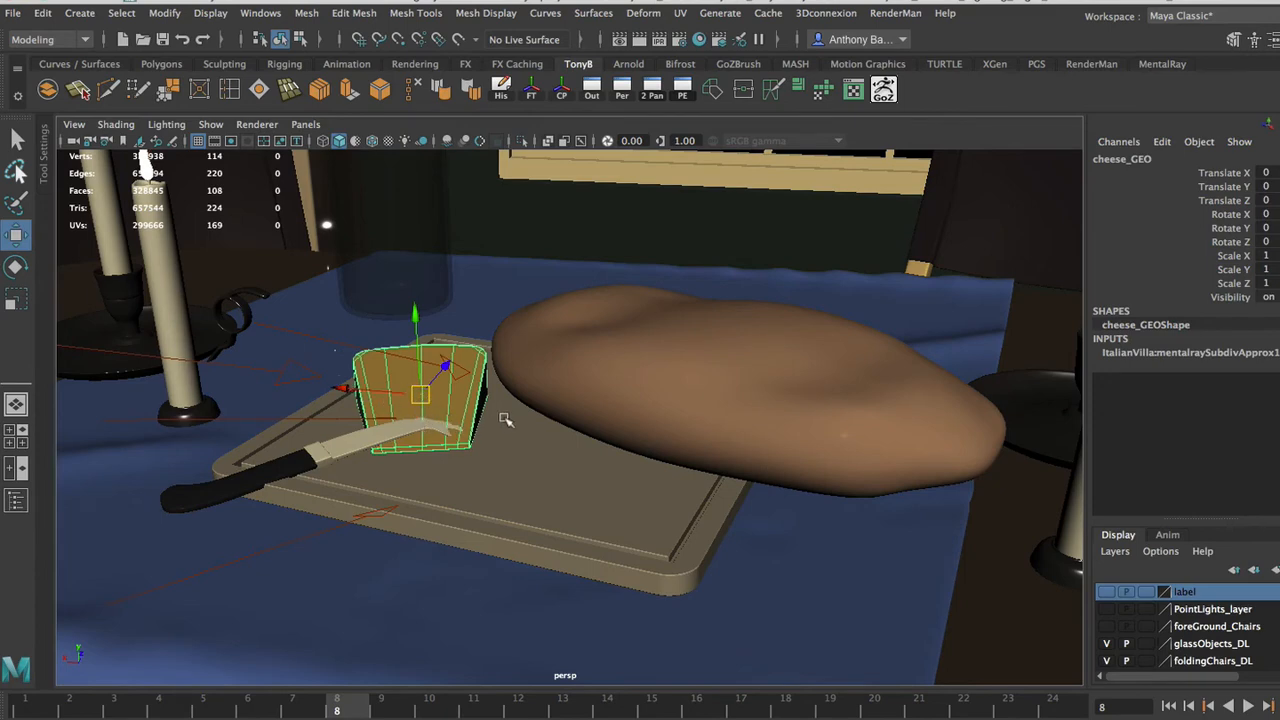
Select the bread loaf and turn off its smooth mesh preview.
{"action": "key", "text": "3"}
{"action": "left_click", "coordinate": [634, 410]}
{"action": "key", "text": "1"}
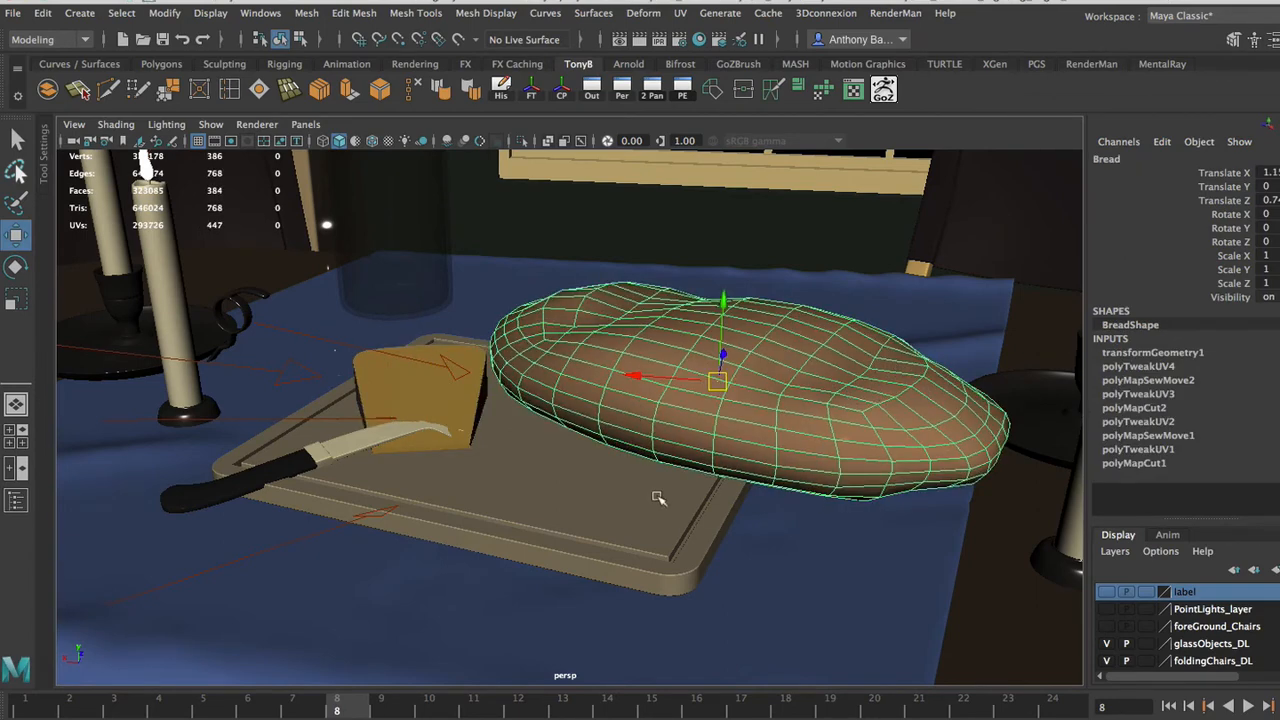
Select the tablecloth and turn off its smooth mesh preview.
{"action": "left_click", "coordinate": [812, 571]}
{"action": "left_click", "coordinate": [975, 580]}
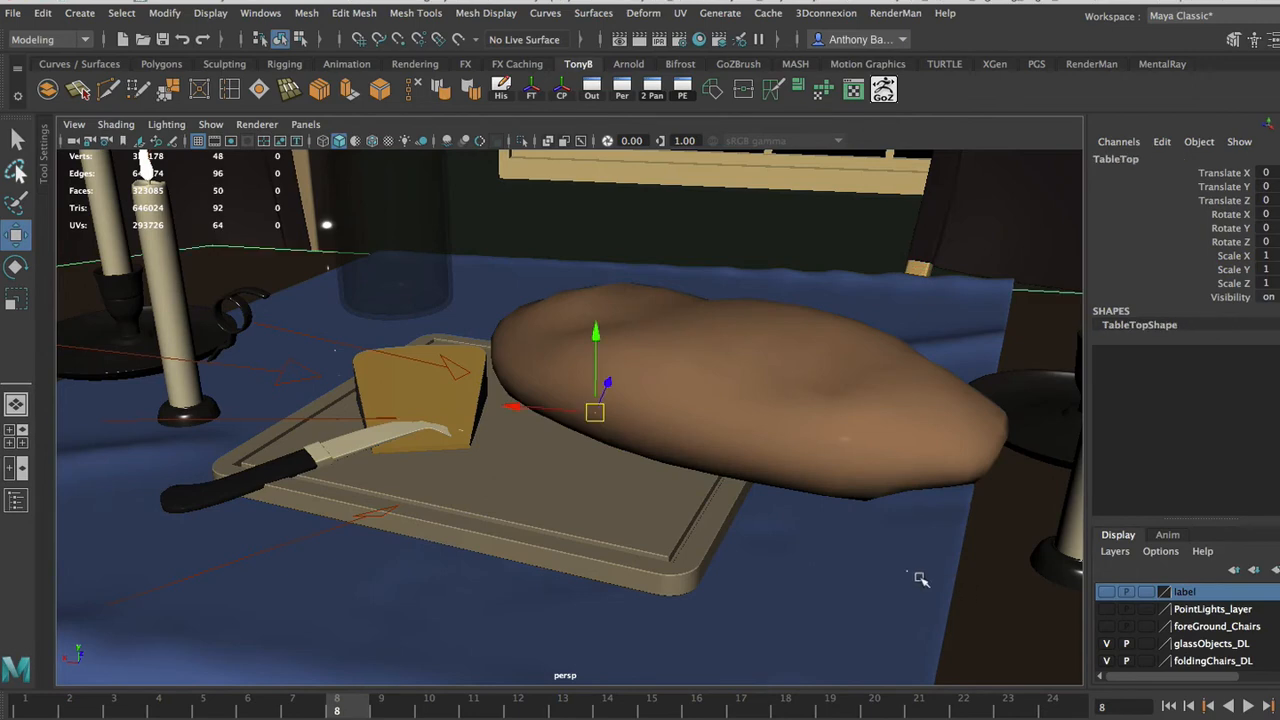
{"action": "left_click", "coordinate": [920, 580]}
{"action": "left_click", "coordinate": [910, 637]}
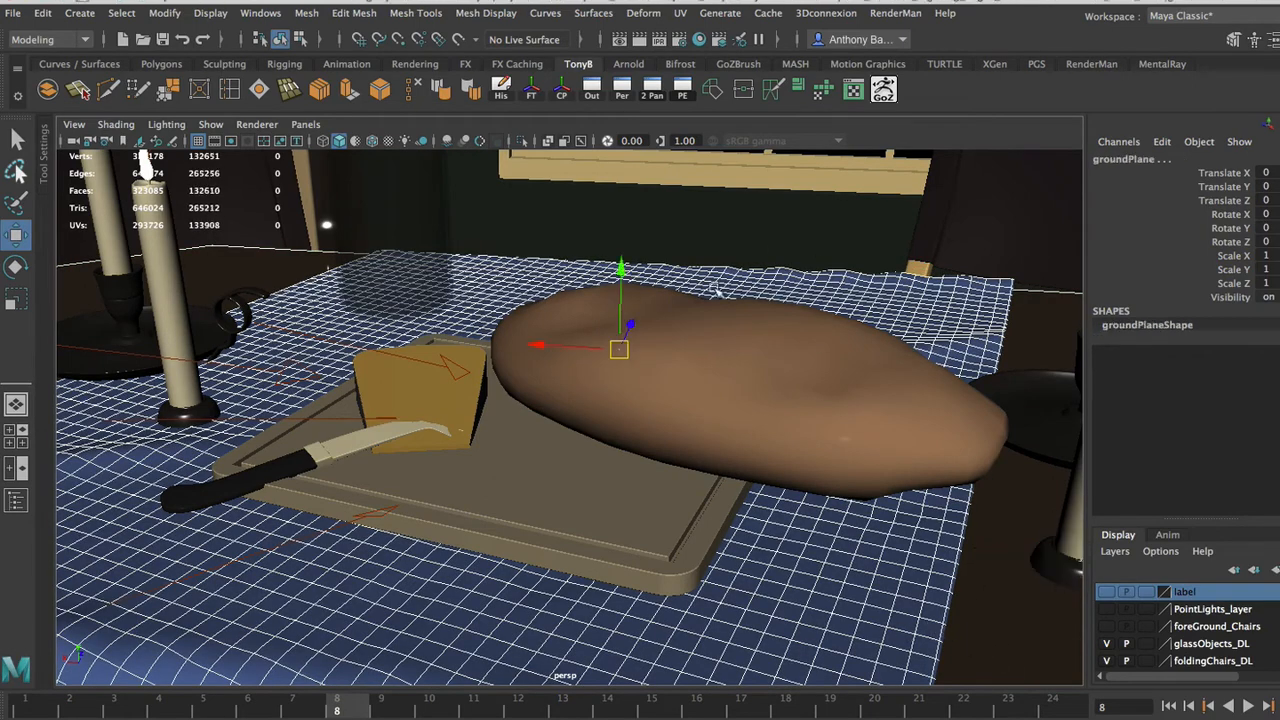
{"action": "left_click", "coordinate": [1055, 325]}
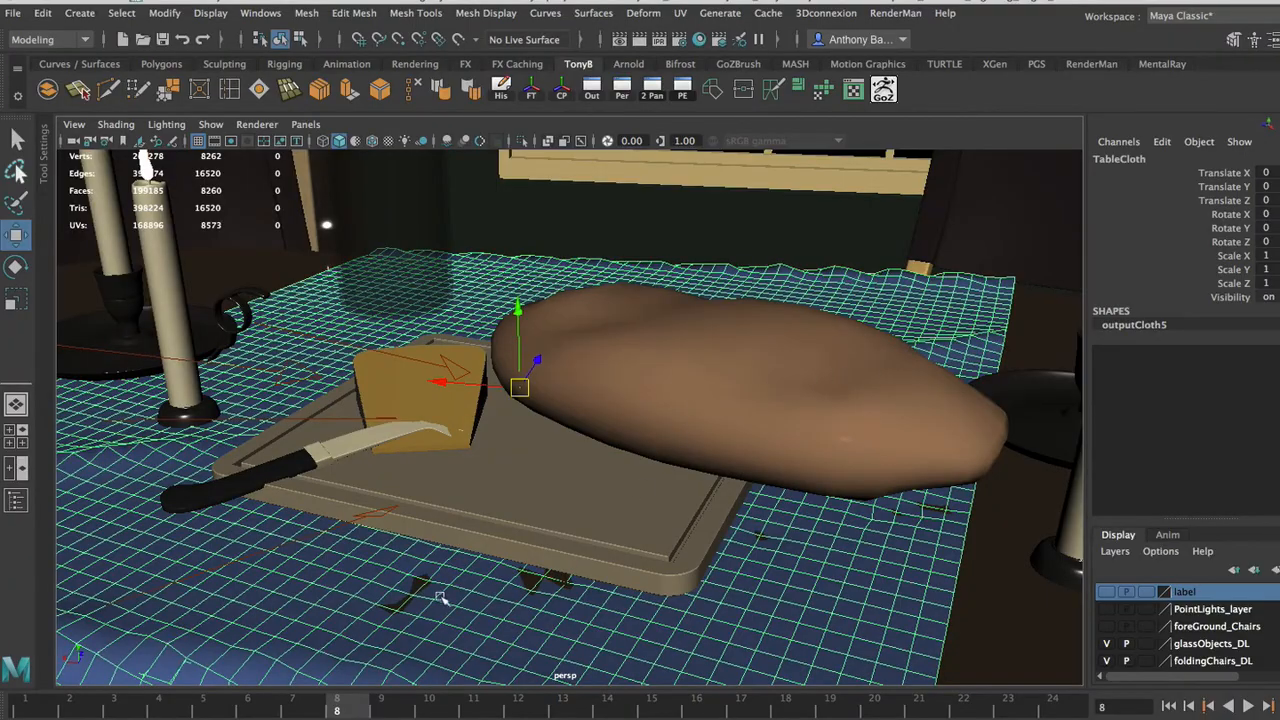
Select the knife's blade and handle together and turn off their smooth mesh preview.
{"action": "left_click_drag", "start_coordinate": [477, 594], "coordinate": [384, 437], "text": "alt"}
{"action": "left_click", "coordinate": [384, 437]}
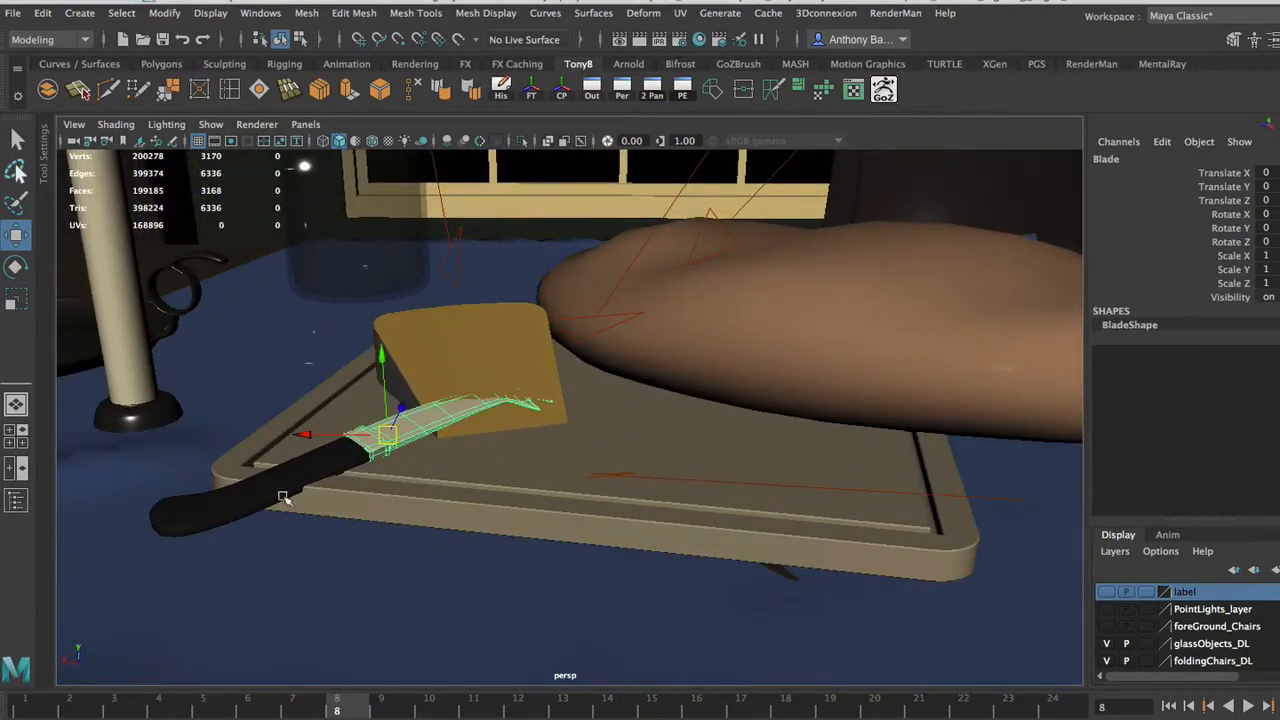
{"action": "left_click", "coordinate": [255, 489], "text": "shift"}
{"action": "key", "text": "1"}
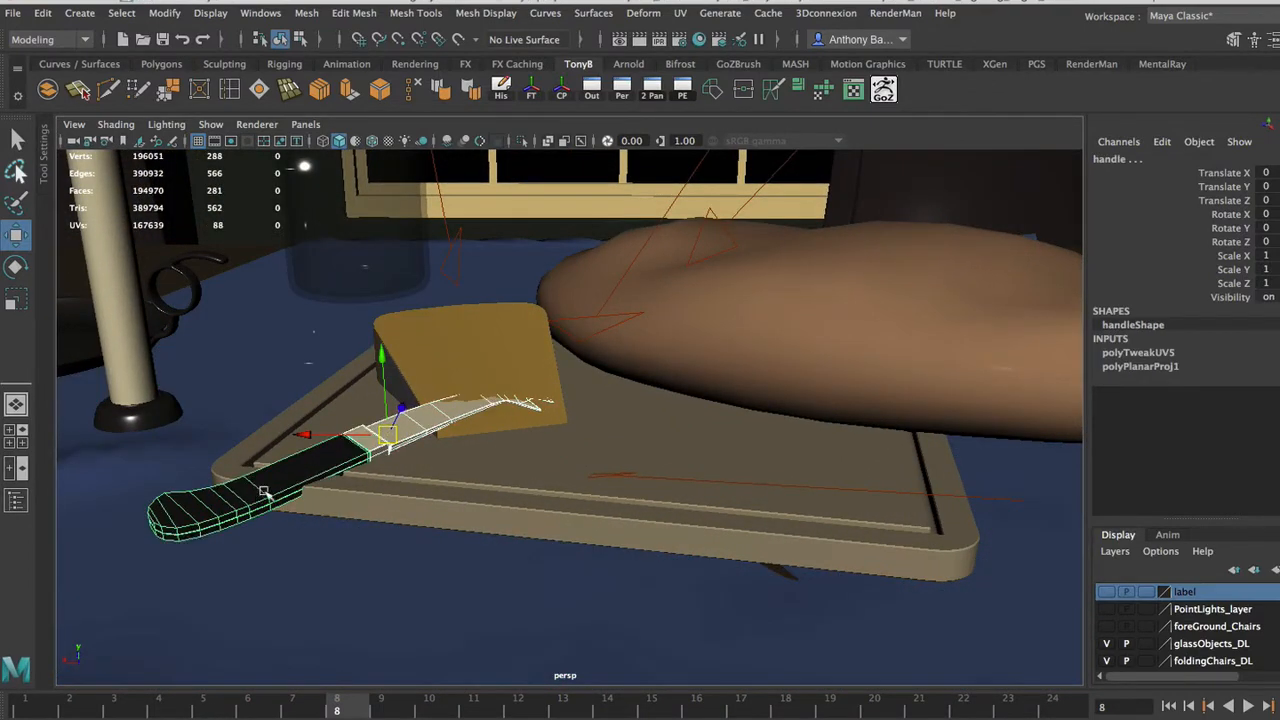
Apply the Smooth mesh operation to the knife's blade and handle, and repeat it on the bread loaf with one division.
{"action": "right_click_drag", "start_coordinate": [670, 500], "coordinate": [380, 460], "text": "alt"}
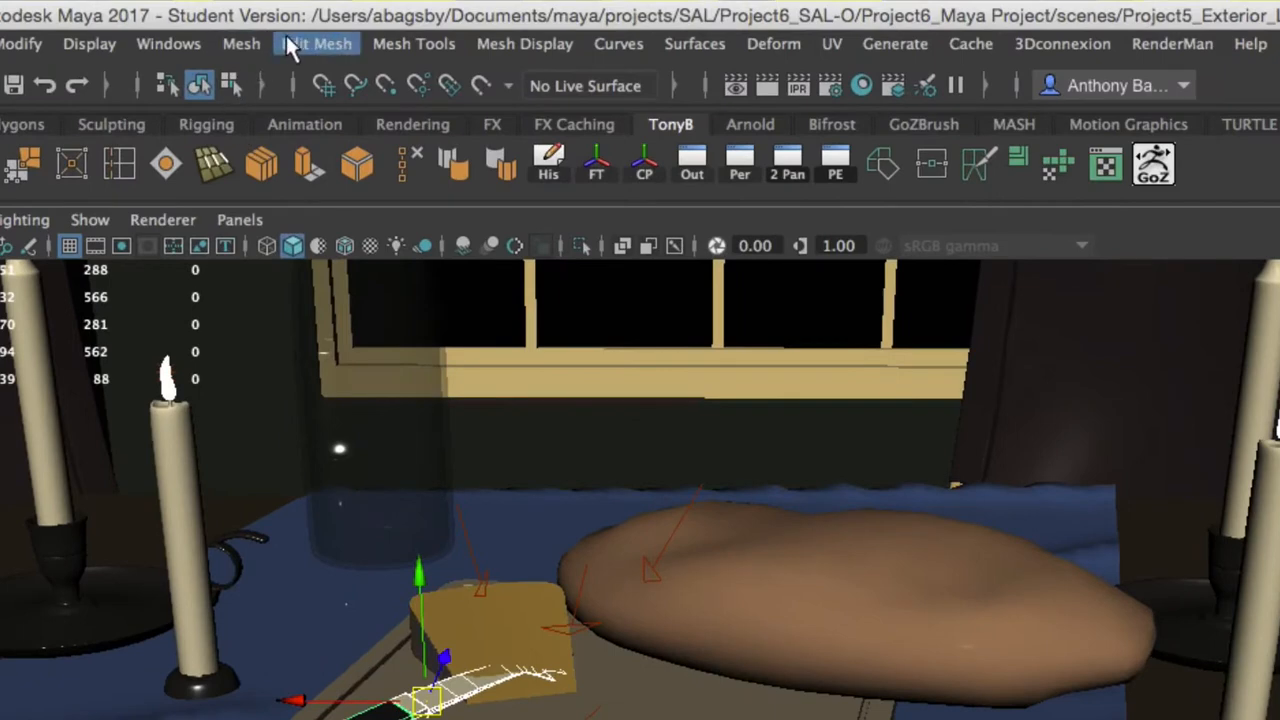
{"action": "left_click", "coordinate": [250, 47]}
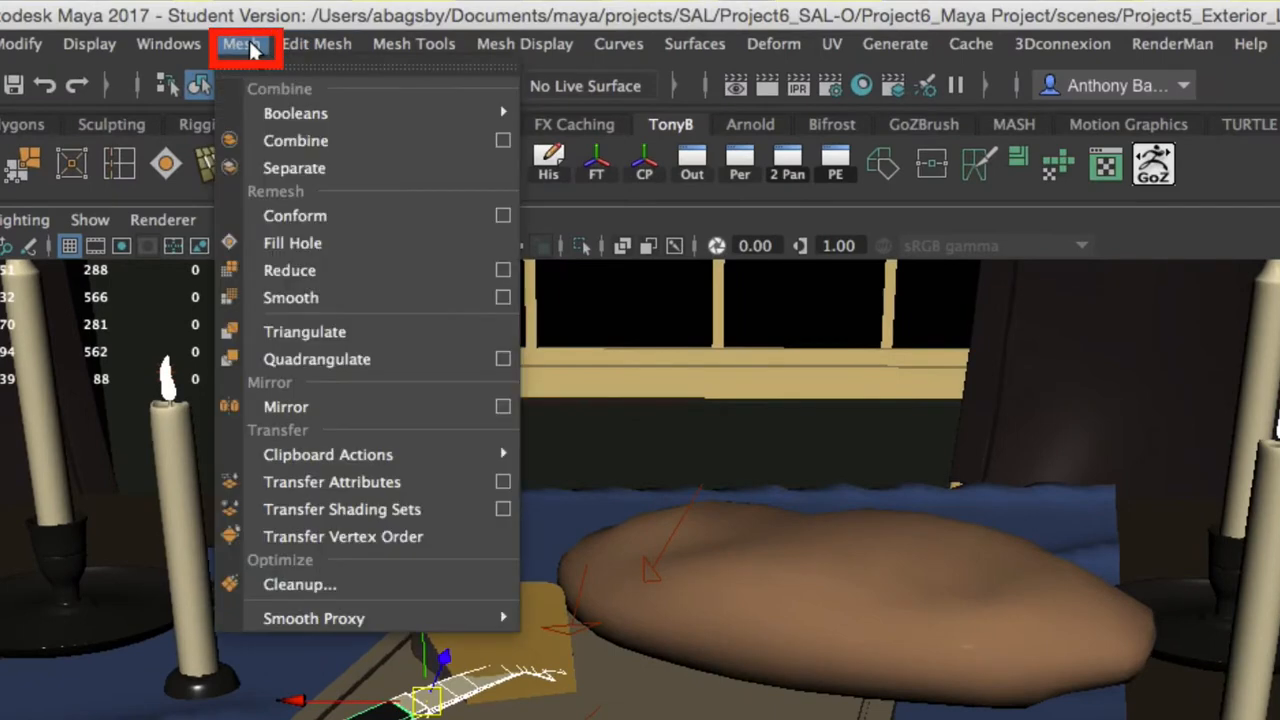
{"action": "left_click", "coordinate": [300, 295]}
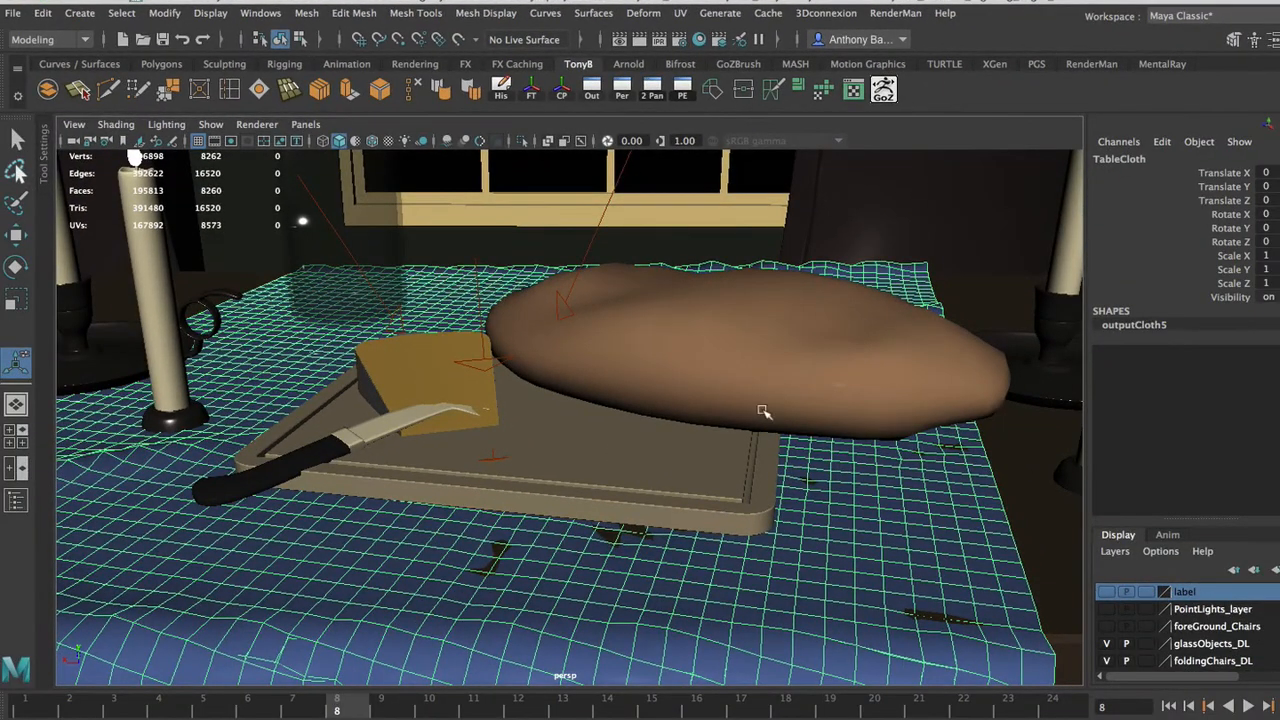
{"action": "left_click", "coordinate": [763, 411]}
{"action": "key", "text": "g"}
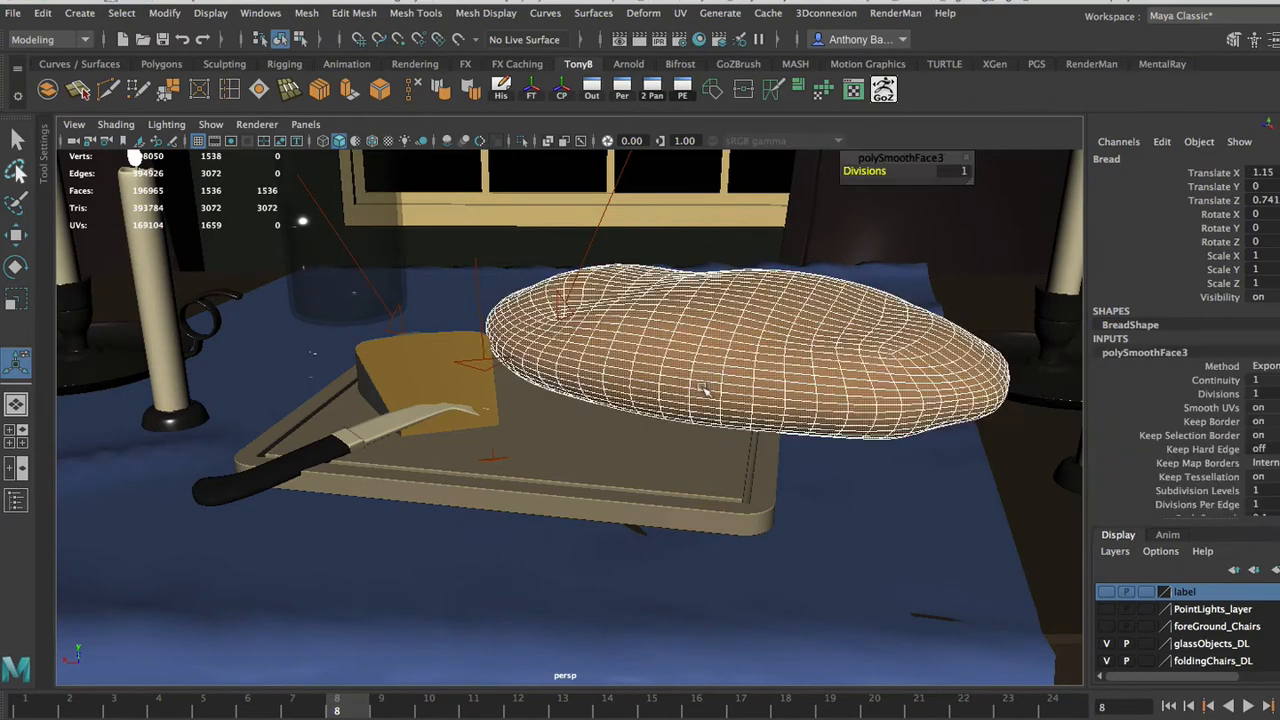
Apply the Smooth mesh operation with one division to the tablecloth, and repeat it on the cheese wedge.
{"action": "left_click", "coordinate": [422, 376]}
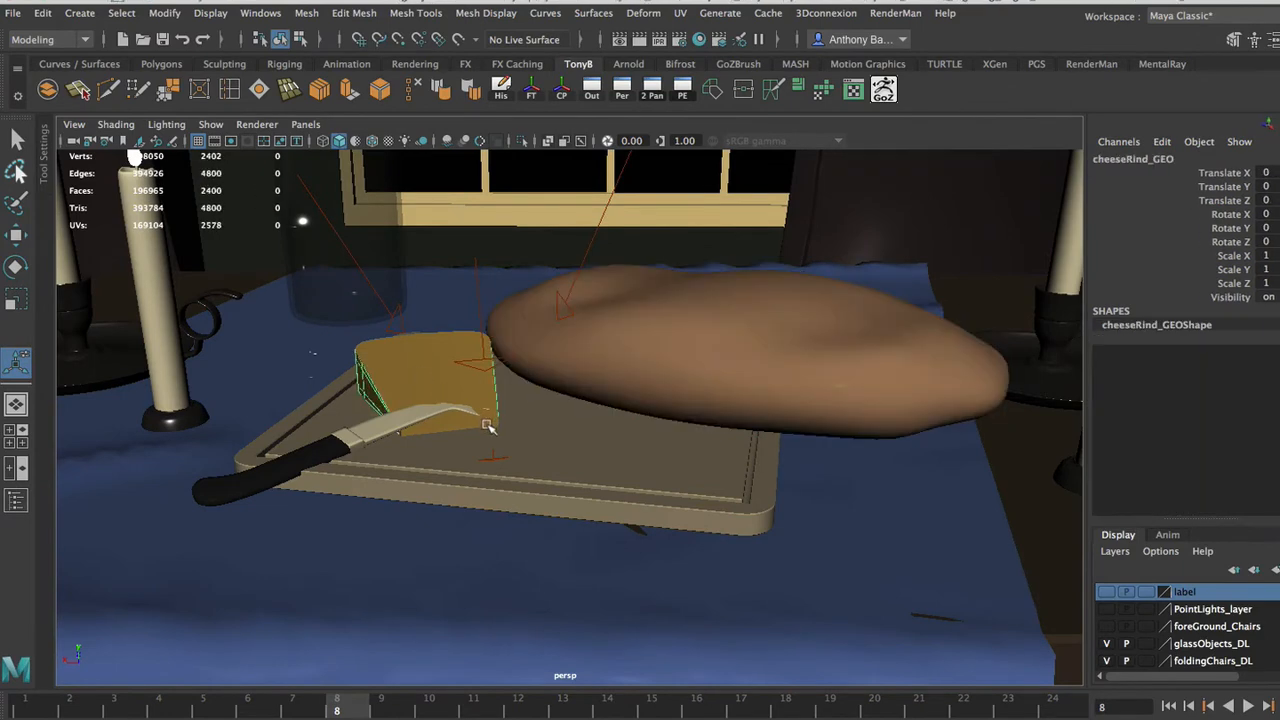
{"action": "left_click", "coordinate": [988, 572]}
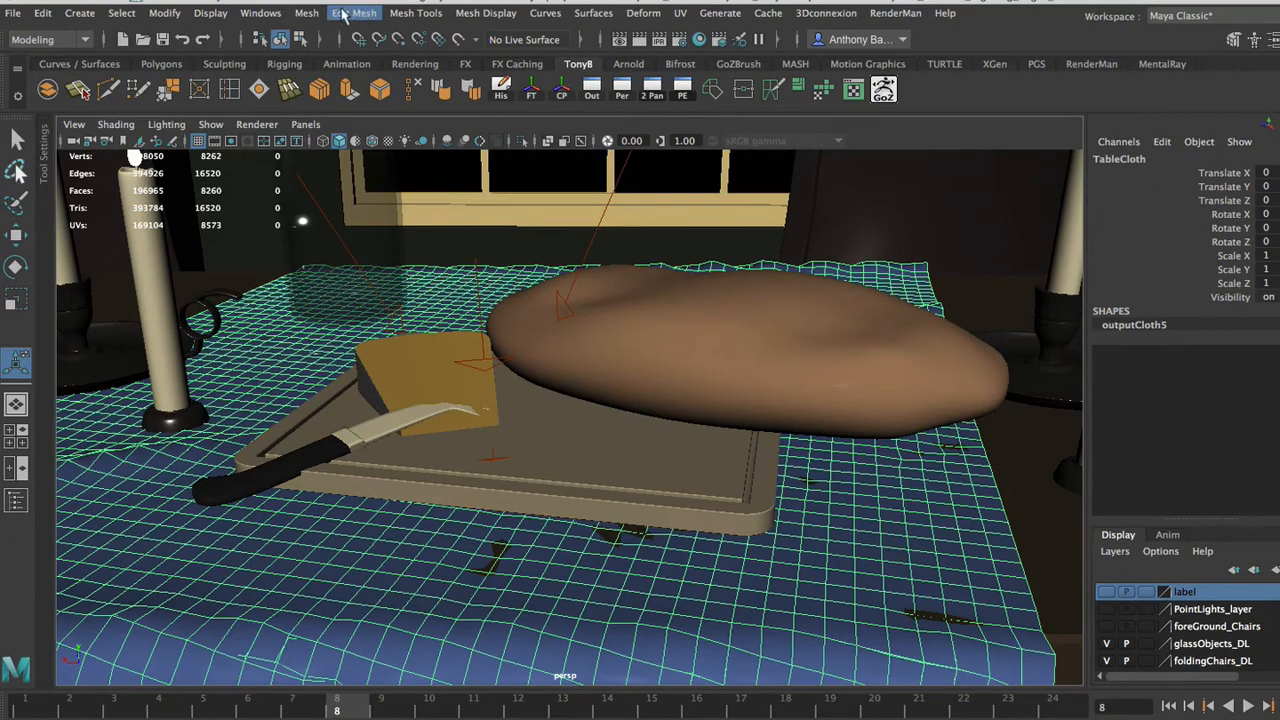
{"action": "left_click", "coordinate": [307, 13]}
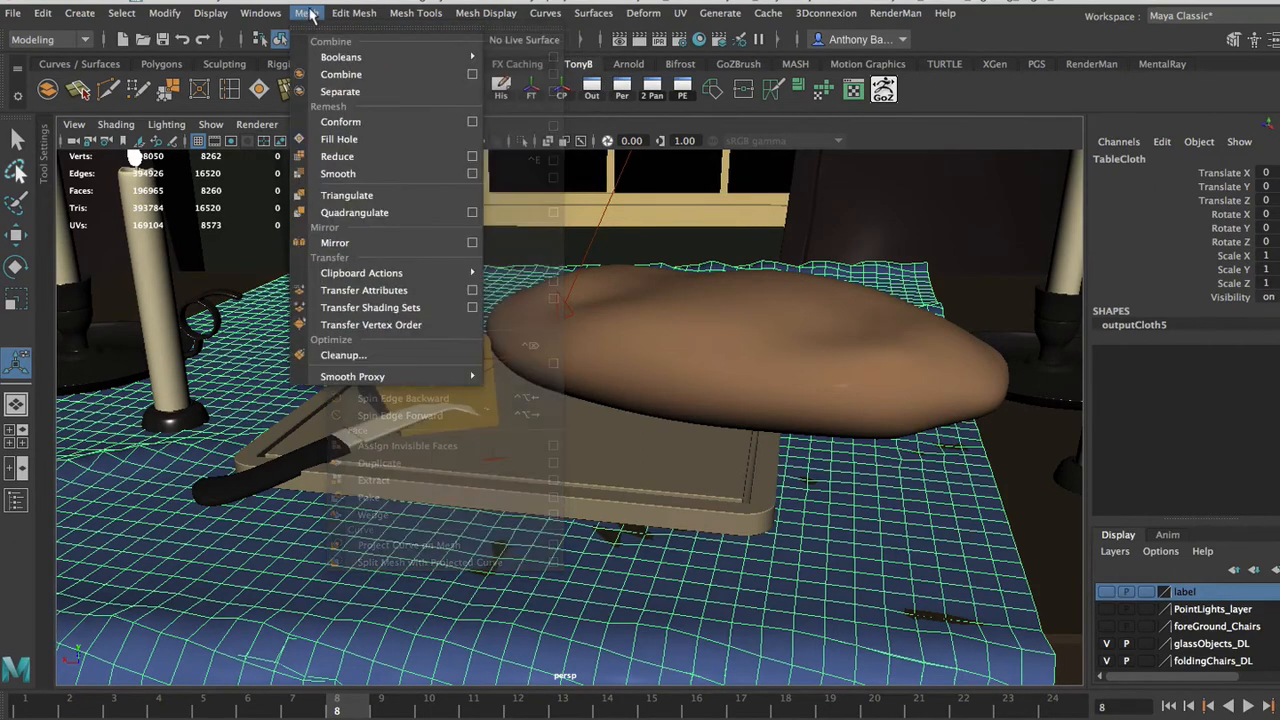
{"action": "left_click", "coordinate": [338, 173]}
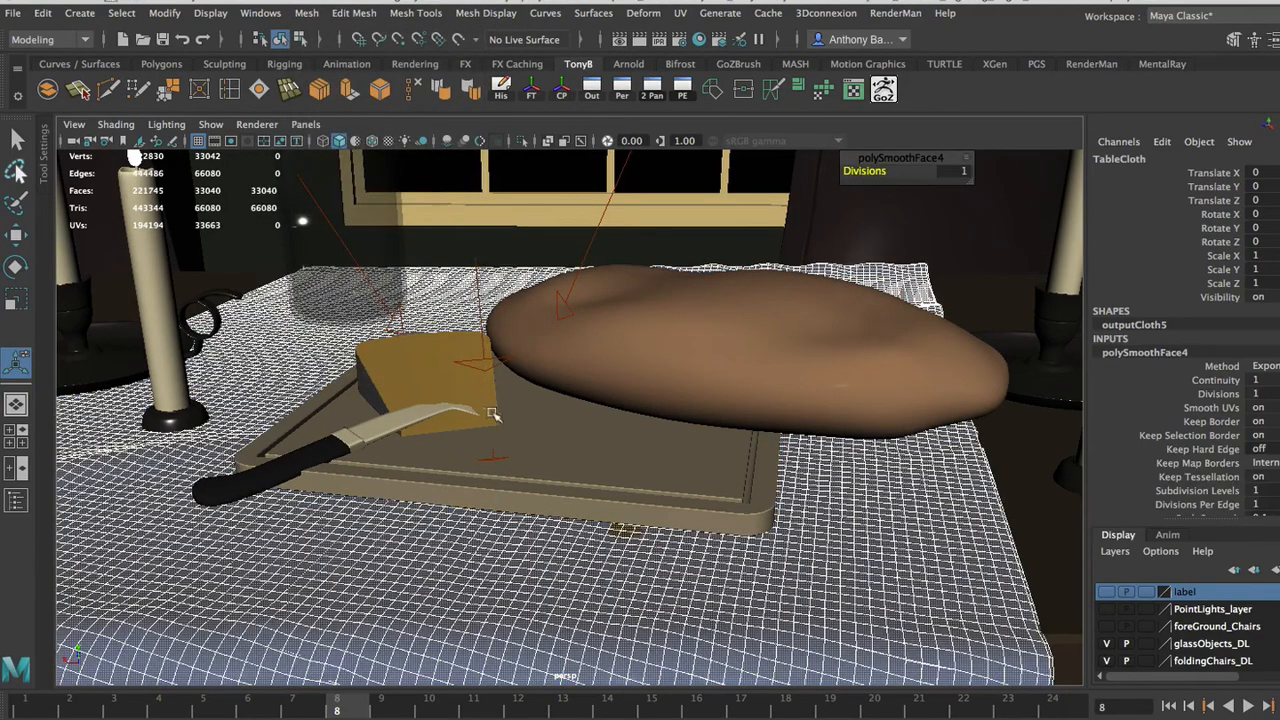
{"action": "left_click", "coordinate": [418, 378]}
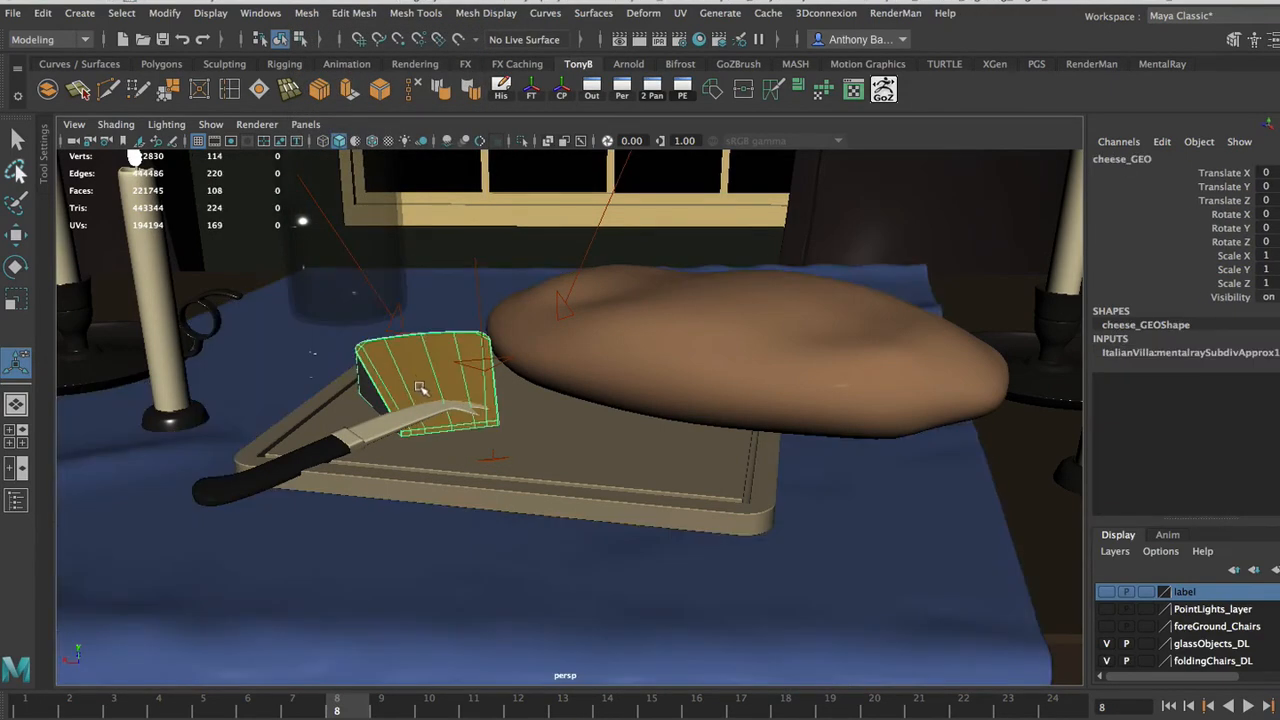
{"action": "key", "text": "g"}
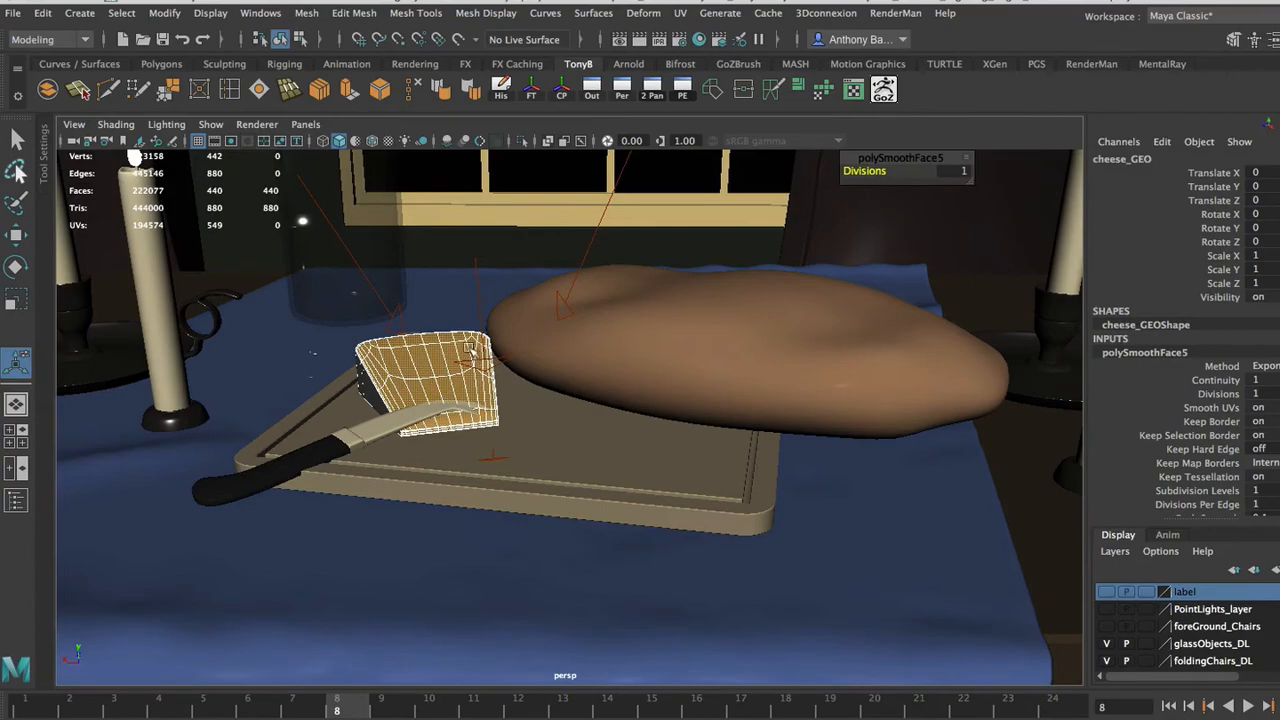
Select the cutting board and add the folding chair to the selection.
{"action": "left_click_drag", "start_coordinate": [497, 446], "coordinate": [621, 526], "text": "alt"}
{"action": "left_click", "coordinate": [659, 573]}
{"action": "left_click_drag", "start_coordinate": [962, 568], "coordinate": [689, 474], "text": "alt"}
{"action": "left_click_drag", "start_coordinate": [686, 459], "coordinate": [766, 442], "text": "alt"}
{"action": "left_click_drag", "start_coordinate": [724, 404], "coordinate": [713, 436], "text": "alt"}
{"action": "left_click", "coordinate": [735, 402]}
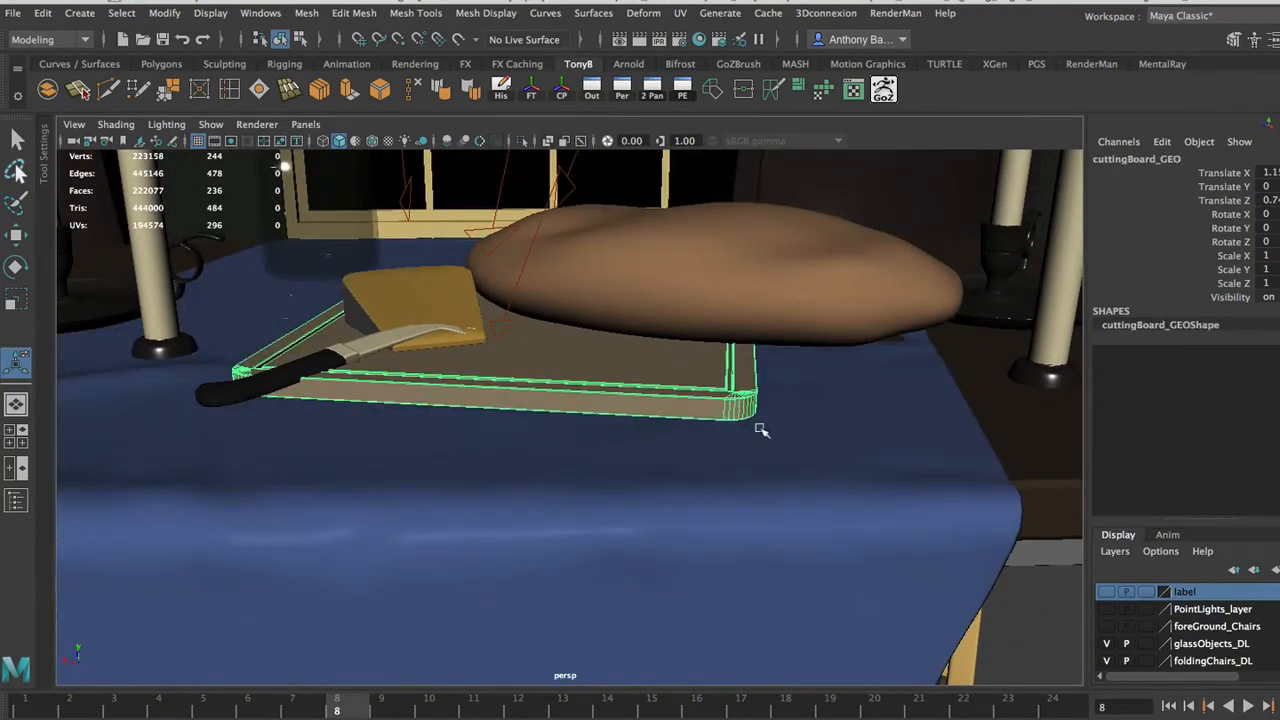
{"action": "left_click_drag", "start_coordinate": [637, 391], "coordinate": [570, 414], "text": "alt"}
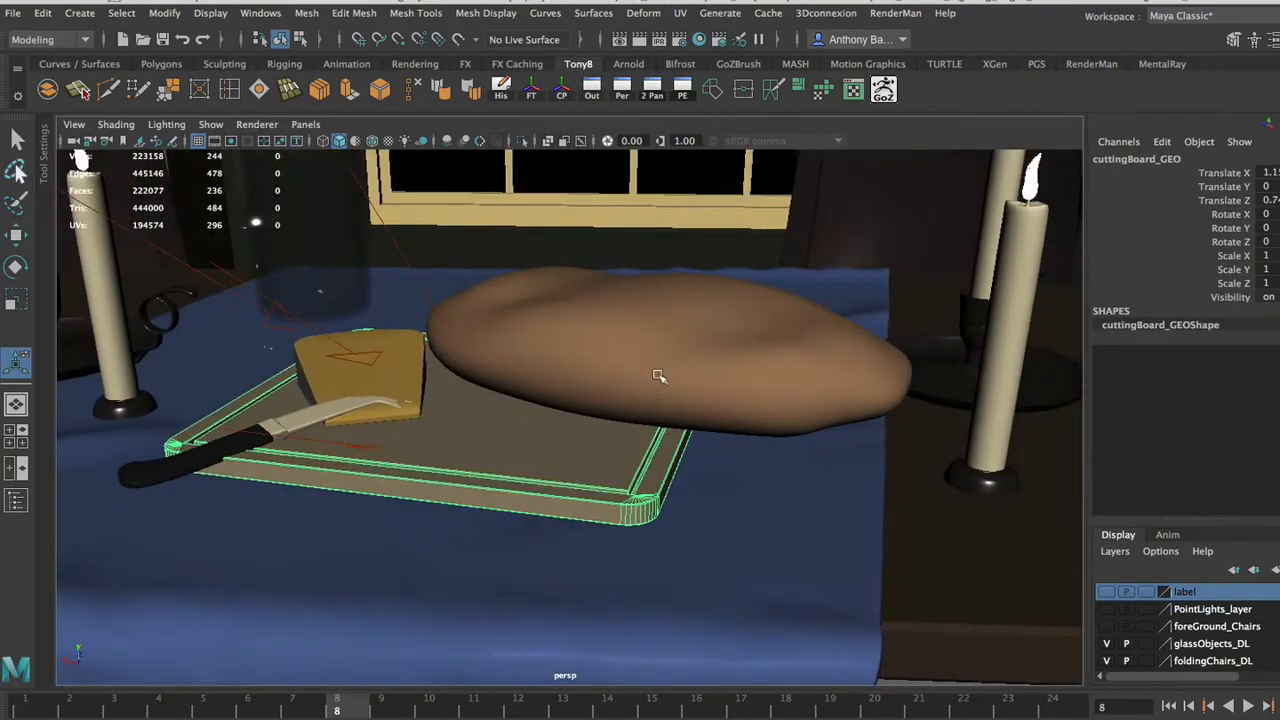
{"action": "left_click_drag", "start_coordinate": [456, 440], "coordinate": [600, 445], "text": "alt"}
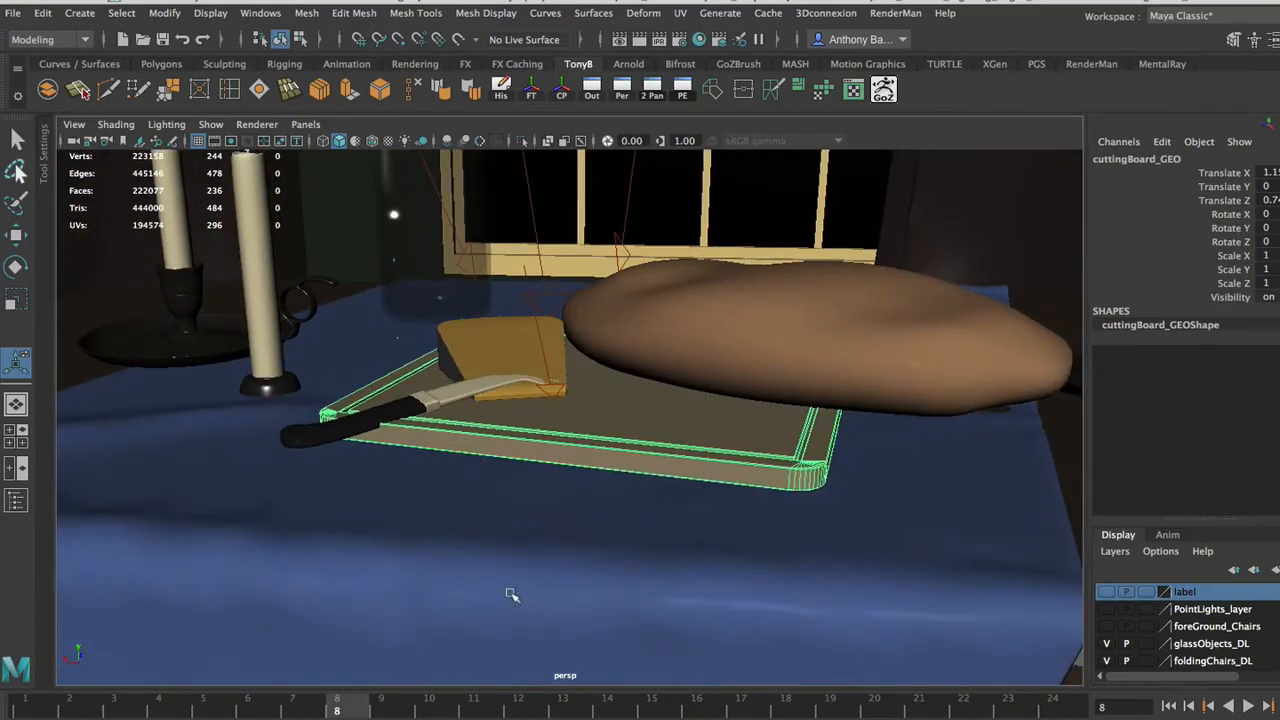
{"action": "left_click", "coordinate": [782, 645], "text": "shift"}
{"action": "middle_click_drag", "start_coordinate": [1018, 640], "coordinate": [911, 615], "text": "alt"}
{"action": "left_click_drag", "start_coordinate": [371, 362], "coordinate": [384, 368], "text": "alt"}
{"action": "left_click_drag", "start_coordinate": [557, 411], "coordinate": [551, 418], "text": "alt"}
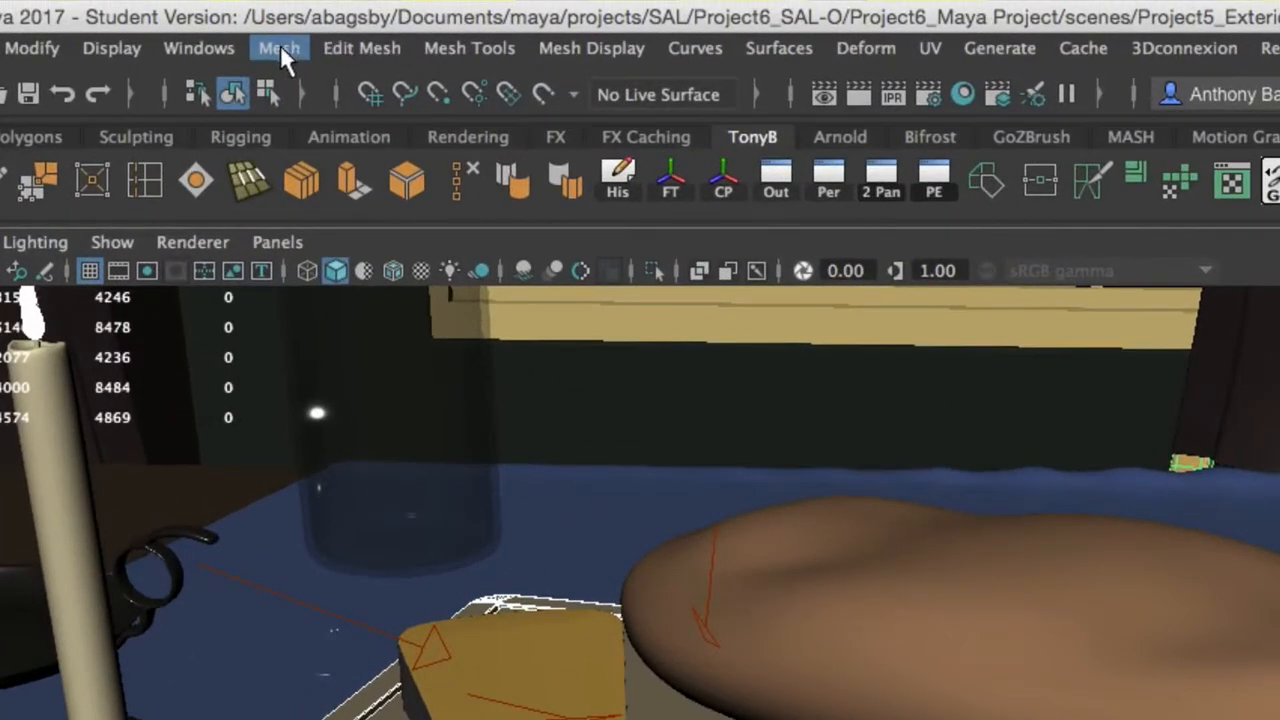
Check in the Plug-in Manager whether the fbxmaya.bundle plug-in is loaded and set to auto load, and close the manager.
{"action": "left_click", "coordinate": [183, 36]}
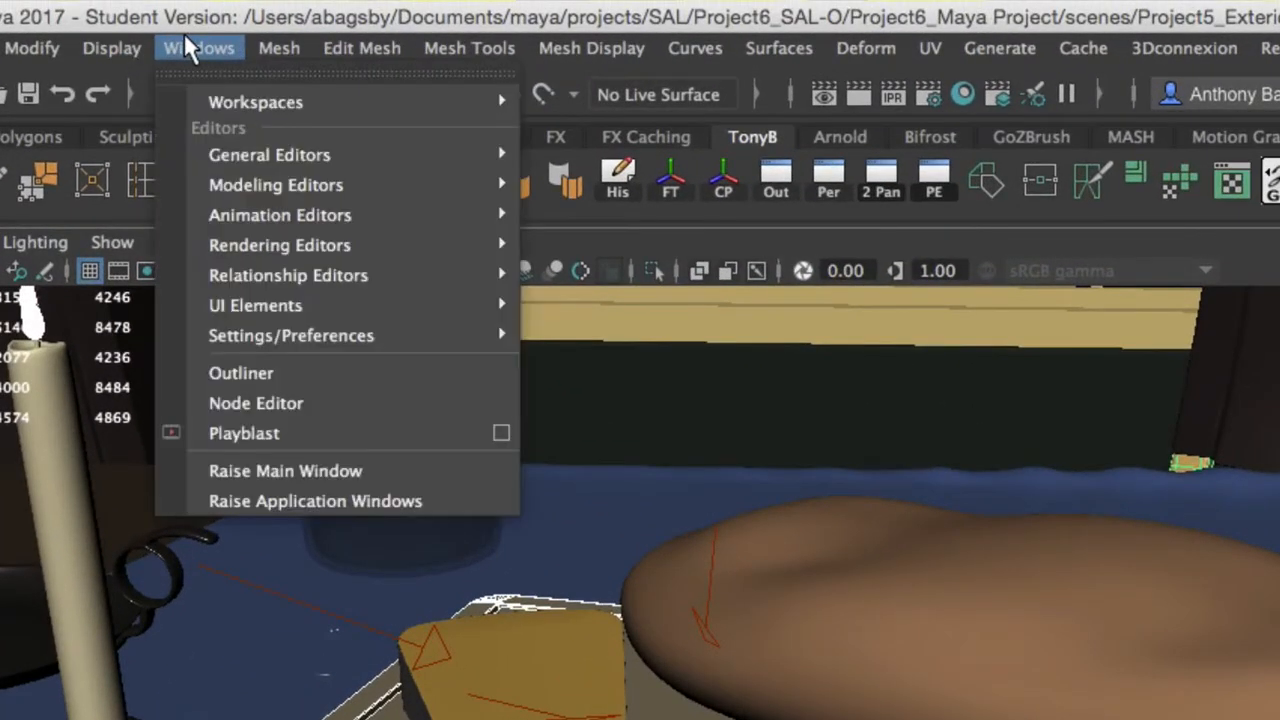
{"action": "mouse_move", "coordinate": [340, 335]}
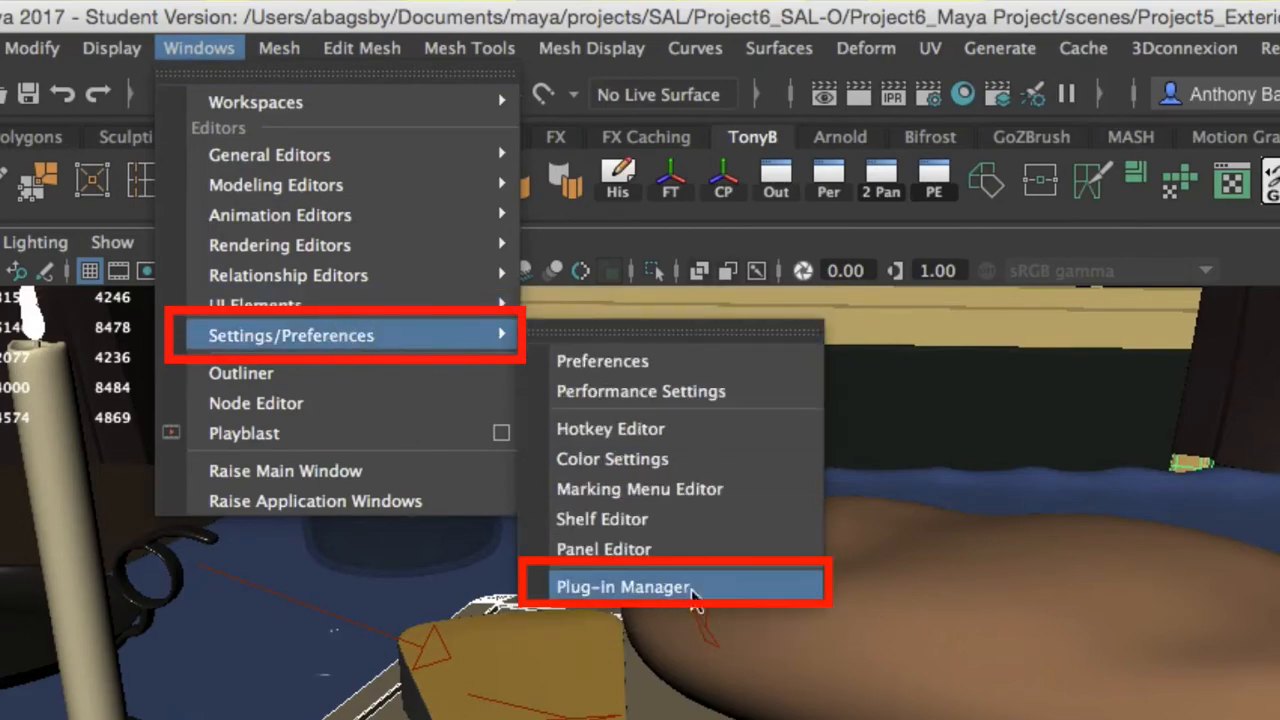
{"action": "left_click", "coordinate": [690, 588]}
{"action": "scroll", "coordinate": [553, 284], "scroll_direction": "down", "scroll_amount": 10}
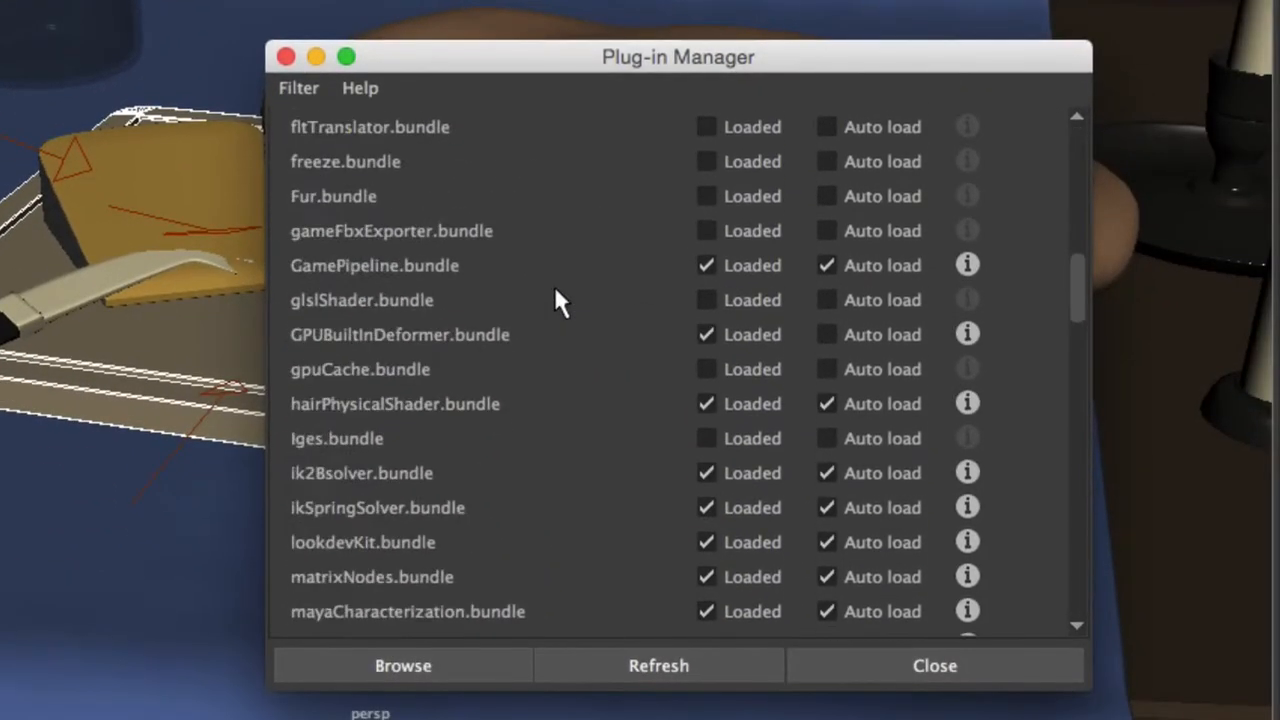
{"action": "scroll", "coordinate": [555, 292], "scroll_direction": "down", "scroll_amount": 15}
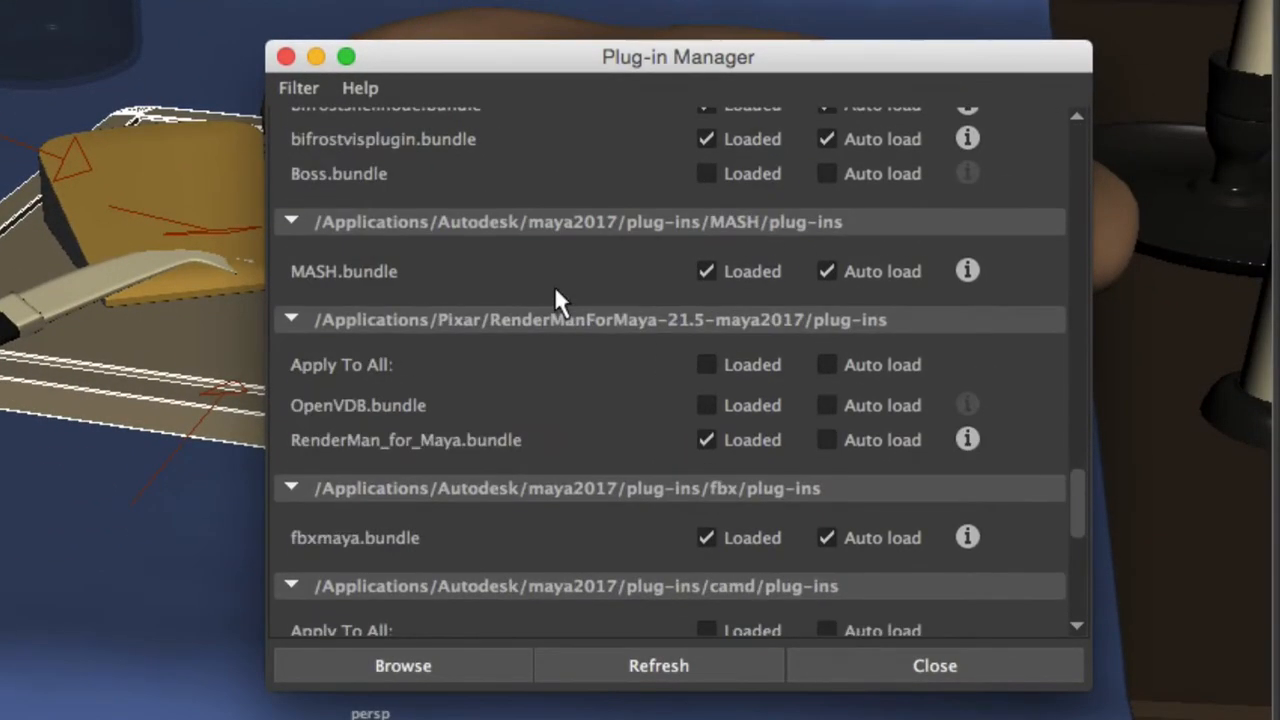
{"action": "scroll", "coordinate": [554, 286], "scroll_direction": "down", "scroll_amount": 3}
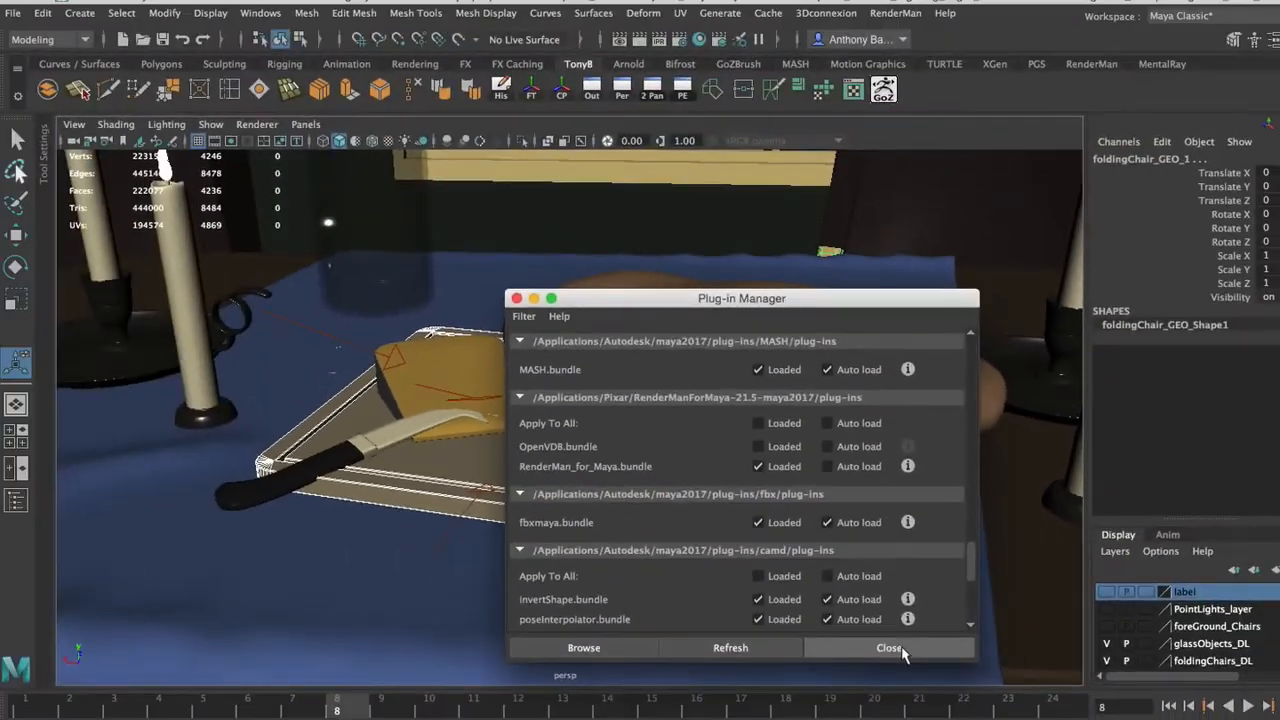
{"action": "left_click", "coordinate": [934, 665]}
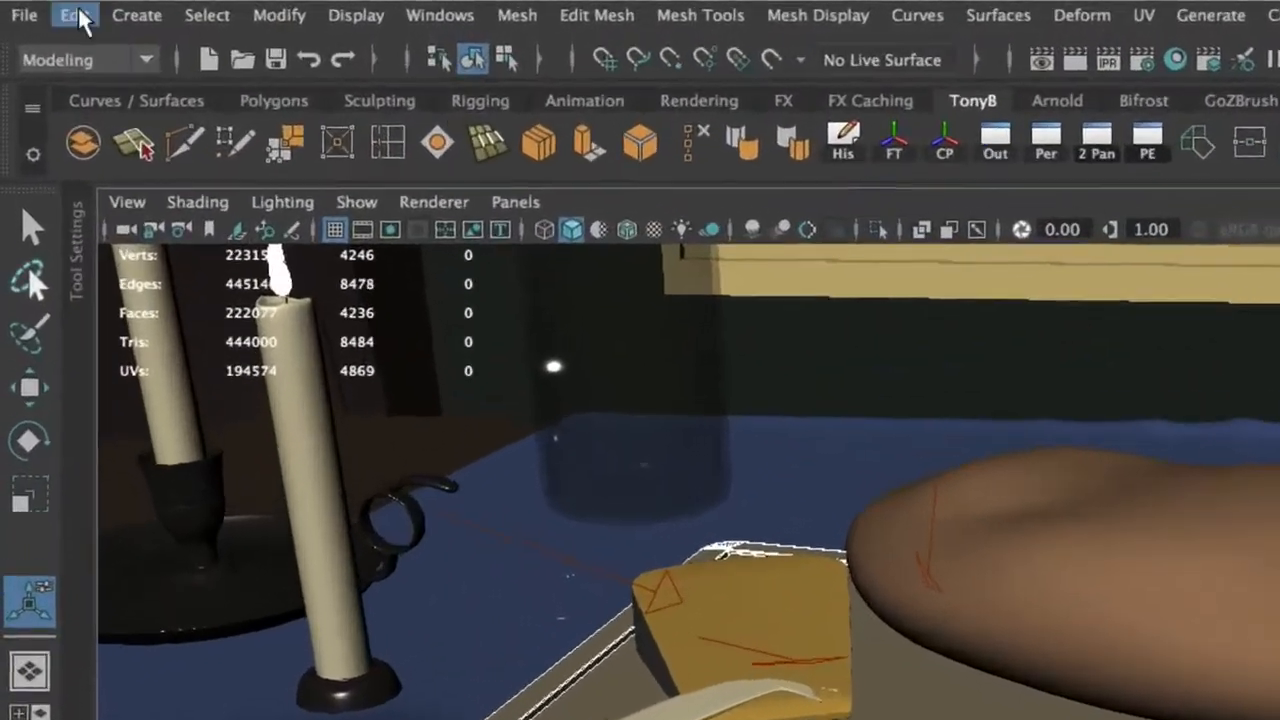
Export the selection as an FBX file named Cuttingboard_demo in the scenes folder, checking the exporter's Animation options.
{"action": "left_click", "coordinate": [27, 14]}
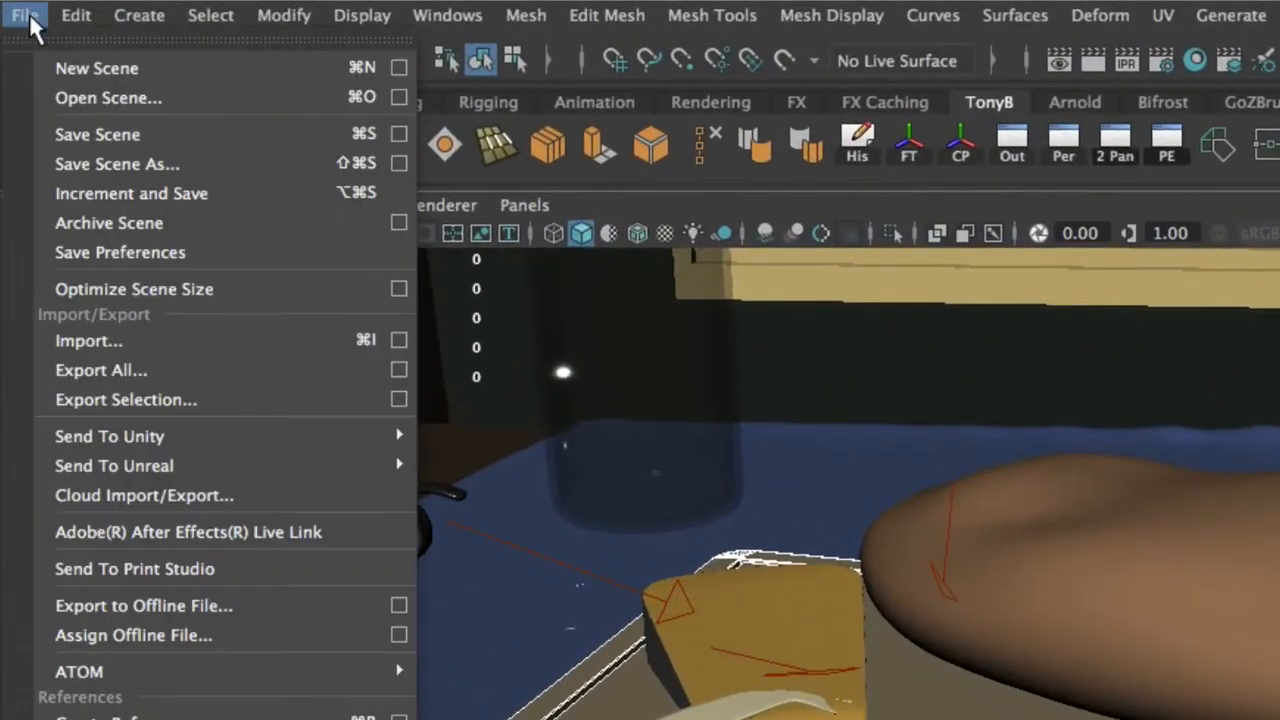
{"action": "left_click", "coordinate": [175, 399]}
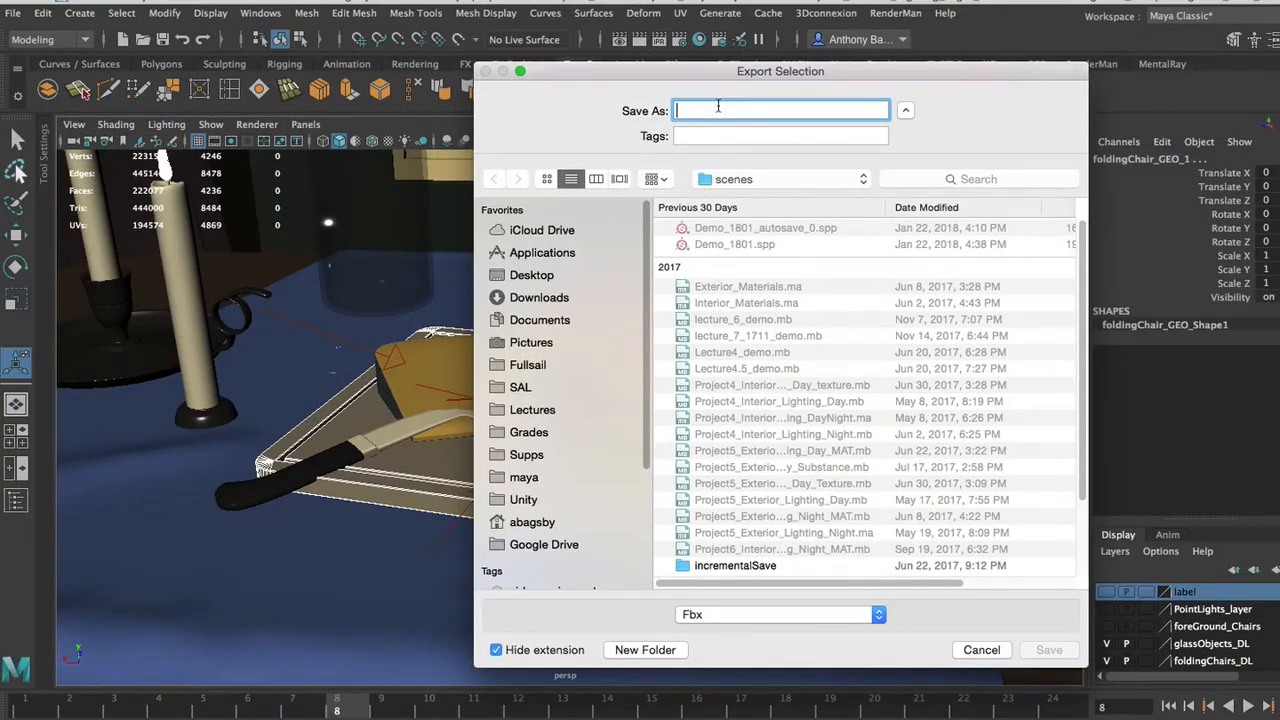
{"action": "type", "text": "Cuttingboard_demo"}
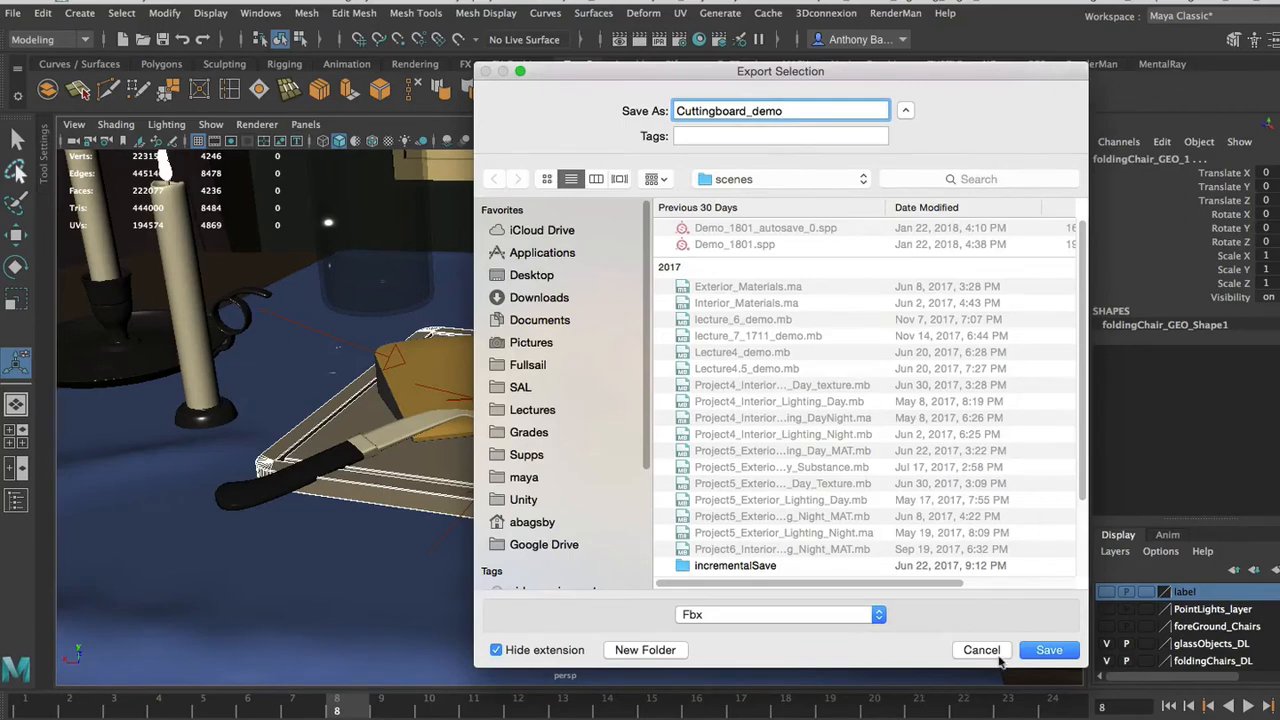
{"action": "left_click", "coordinate": [1050, 655]}
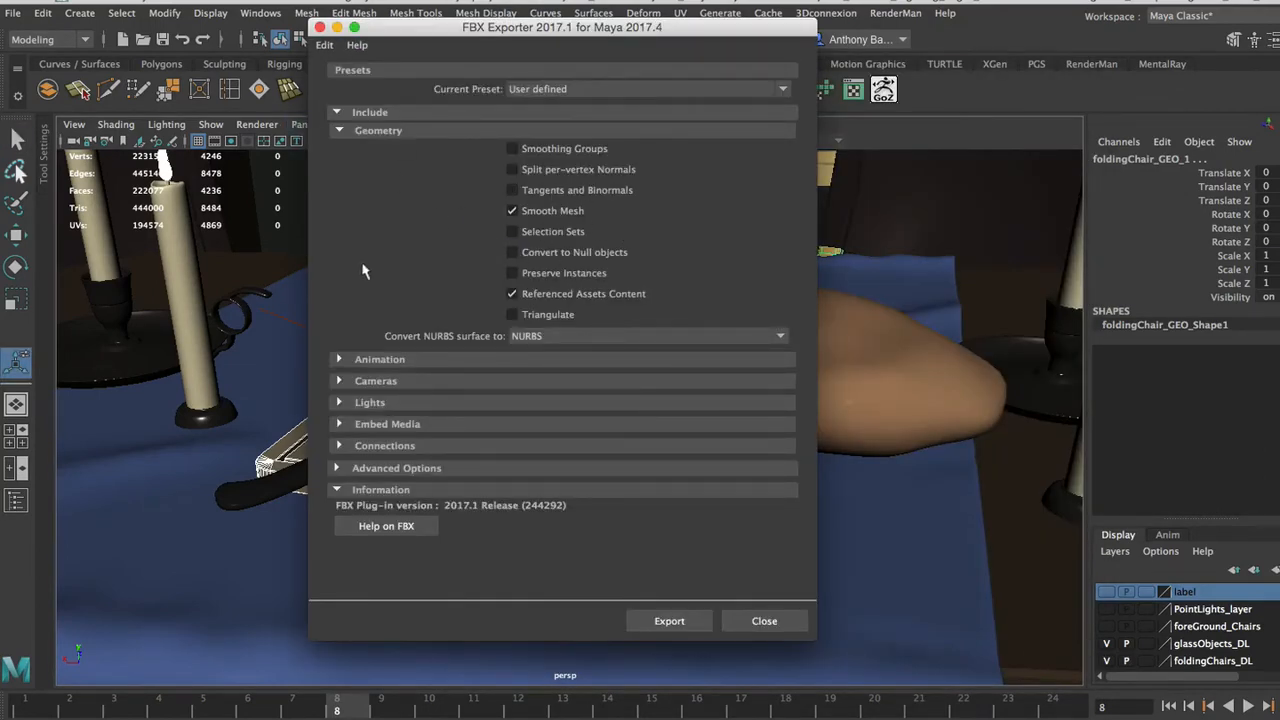
{"action": "left_click", "coordinate": [339, 362]}
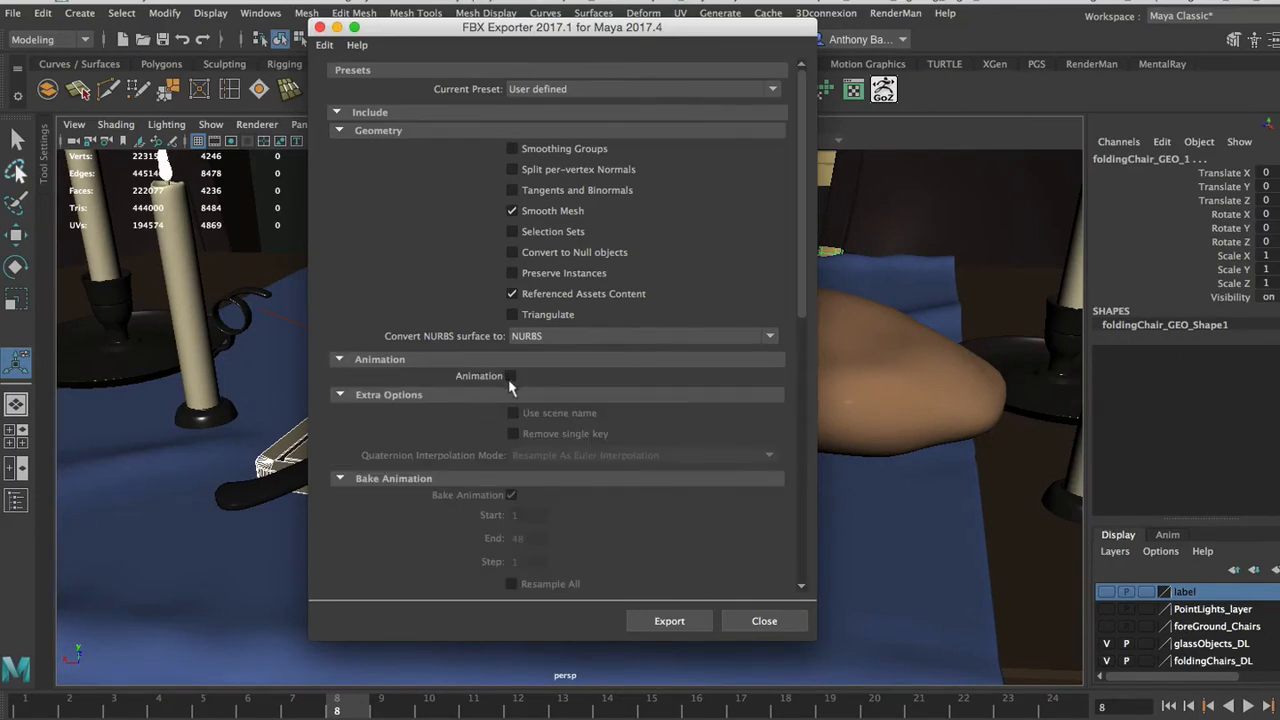
{"action": "left_click", "coordinate": [350, 366]}
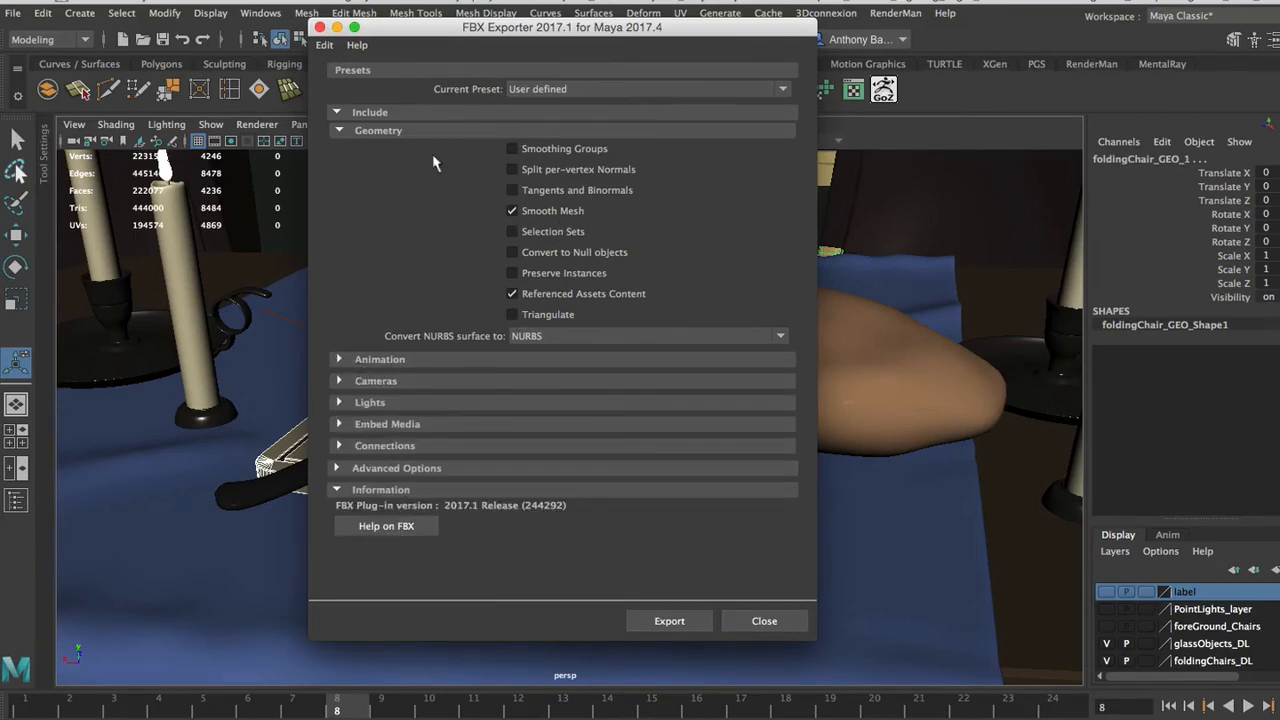
{"action": "left_click", "coordinate": [668, 621]}
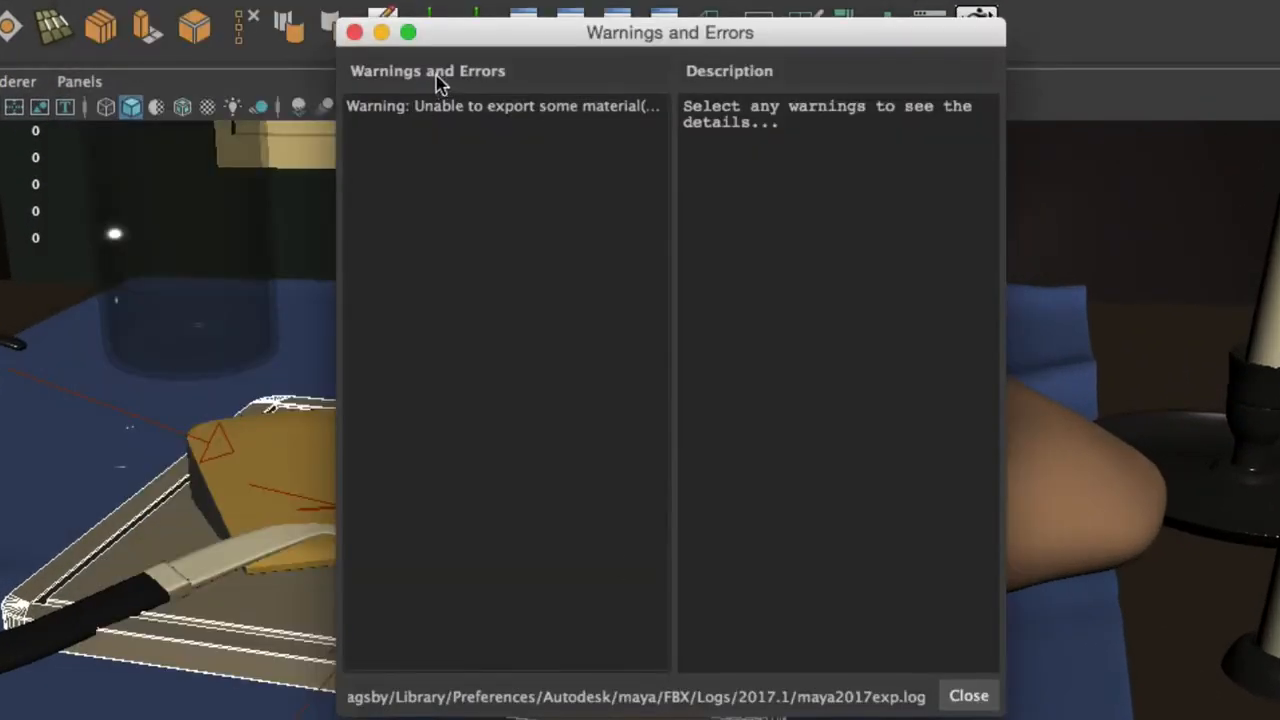
Read the description of the material warning from the FBX export and dismiss the warnings window.
{"action": "left_click", "coordinate": [420, 105]}
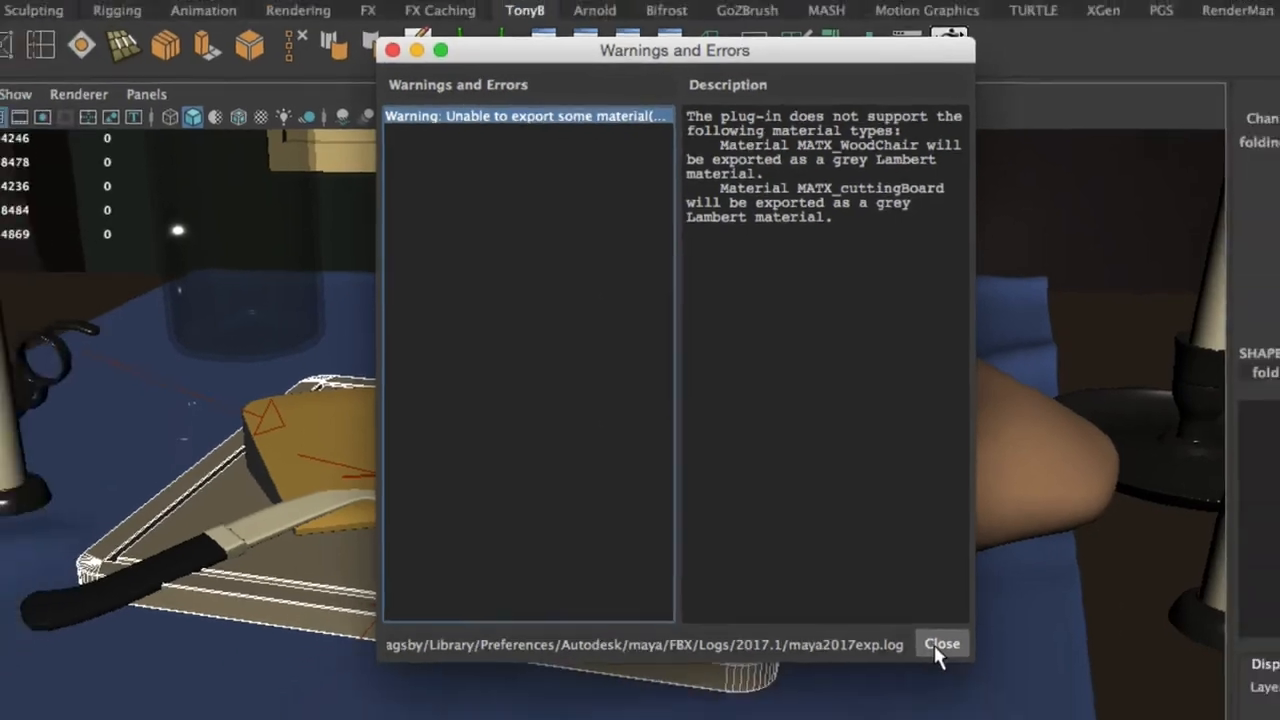
{"action": "left_click", "coordinate": [941, 644]}
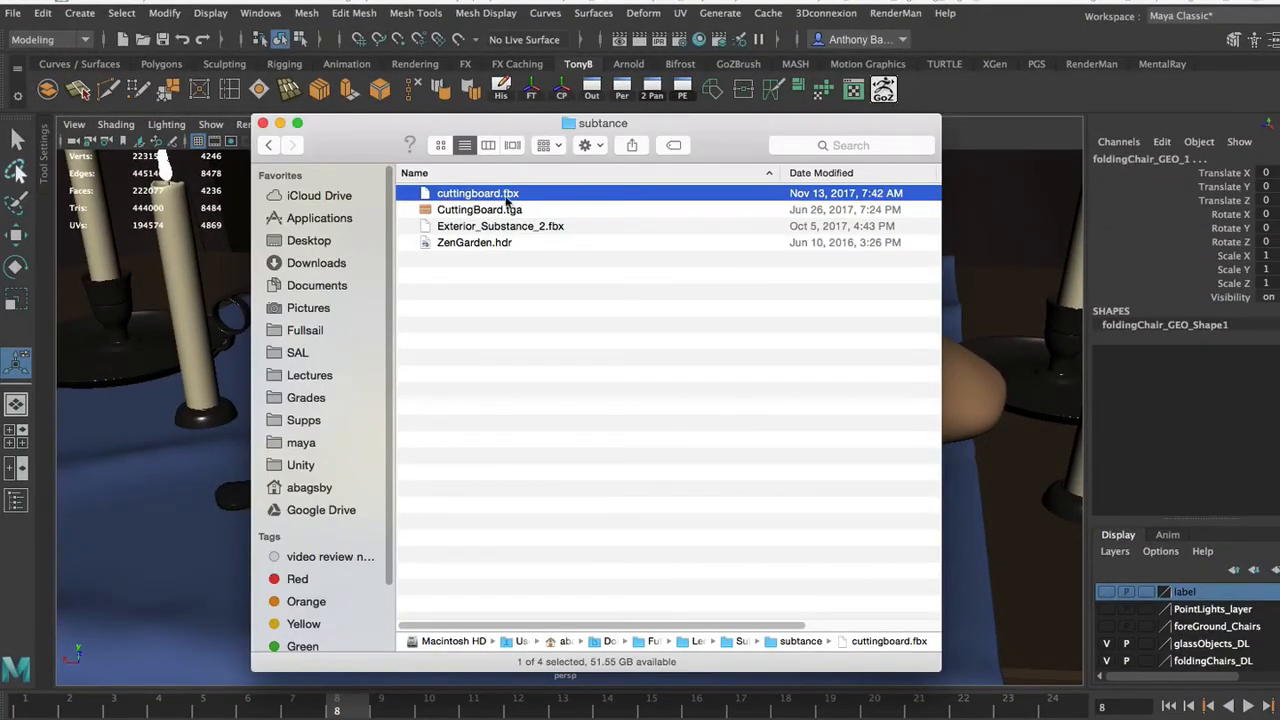
Select Exterior_Substance_2.fbx in Finder's subtance folder and reposition the folder window over the scene.
{"action": "left_click", "coordinate": [519, 230]}
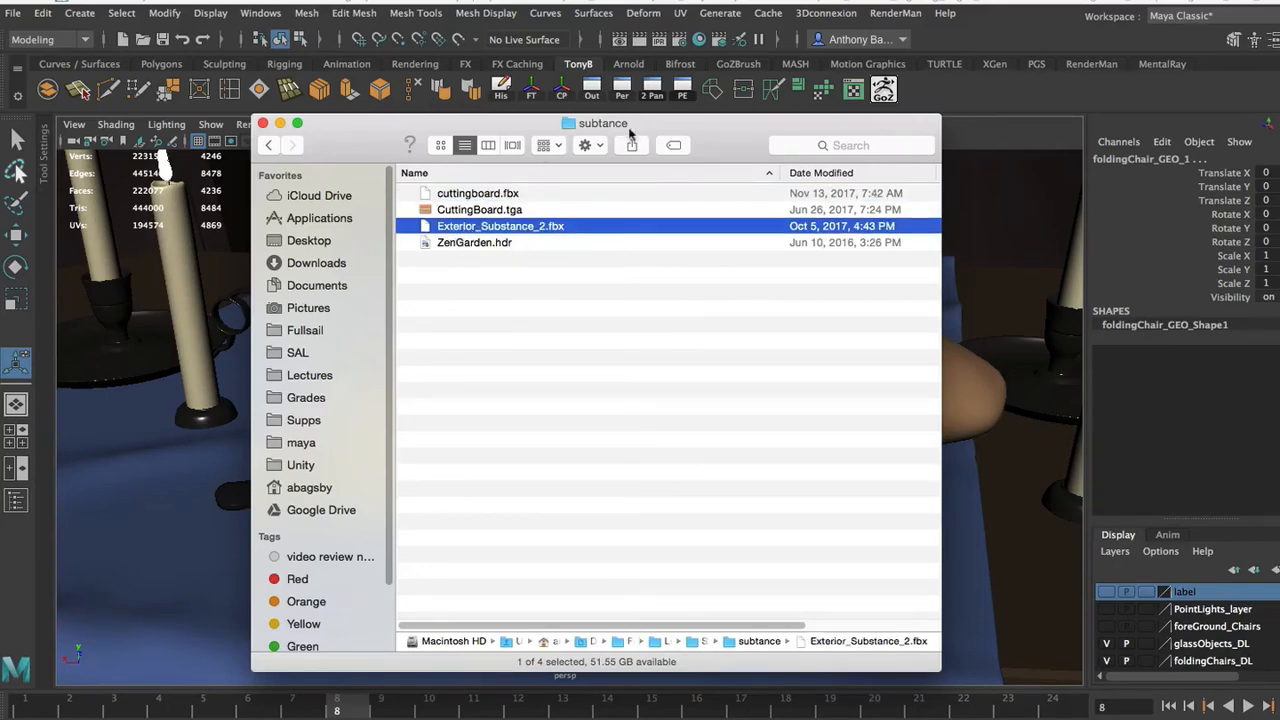
{"action": "left_click_drag", "start_coordinate": [720, 134], "coordinate": [1275, 134]}
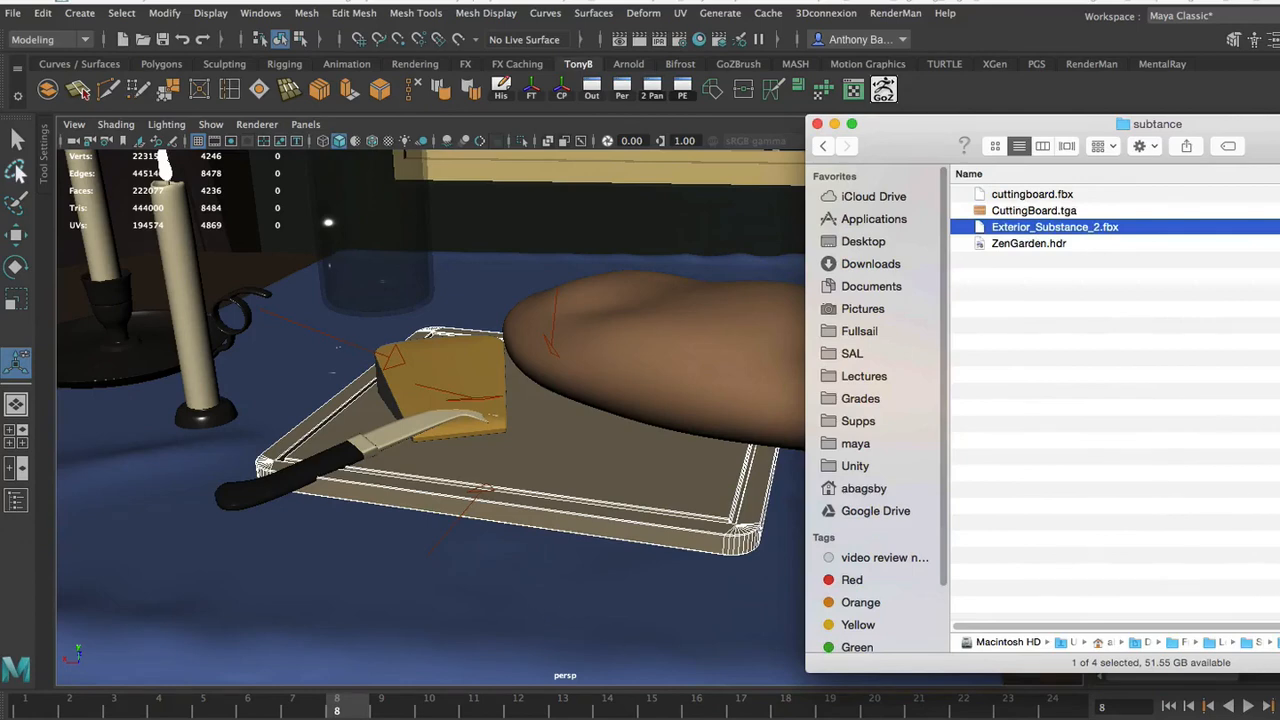
{"action": "left_click_drag", "start_coordinate": [928, 130], "coordinate": [381, 289]}
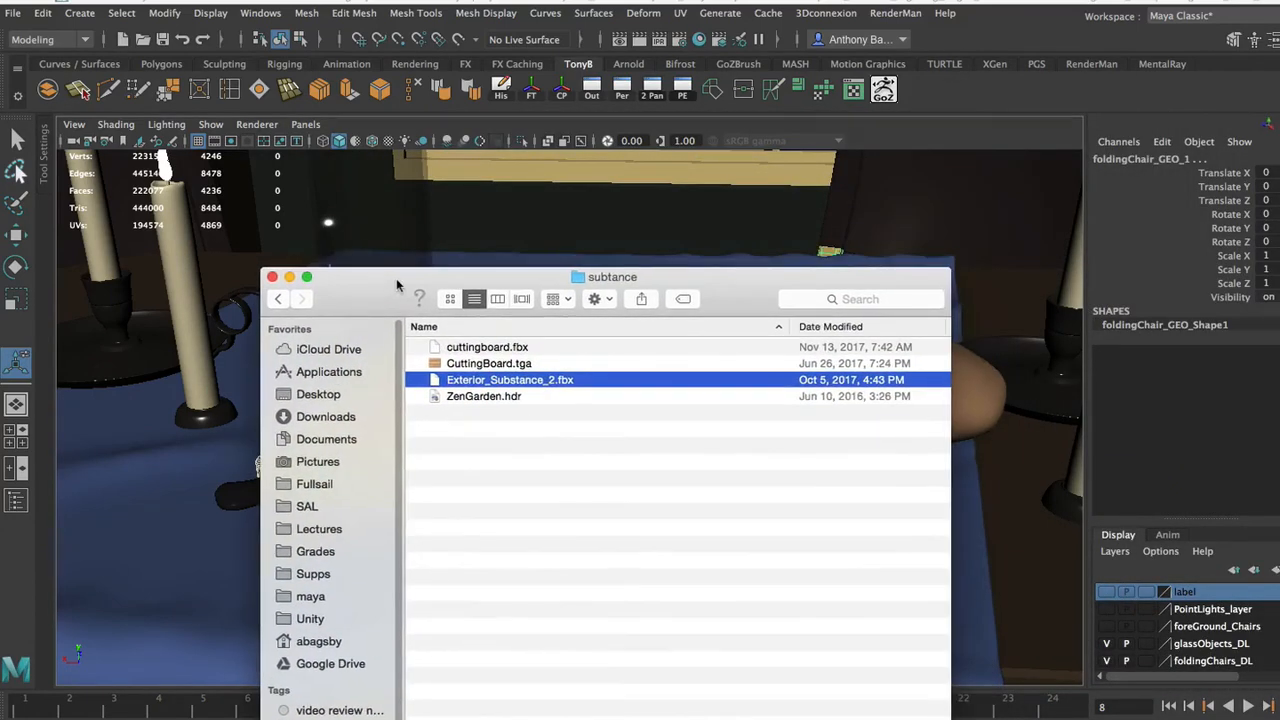